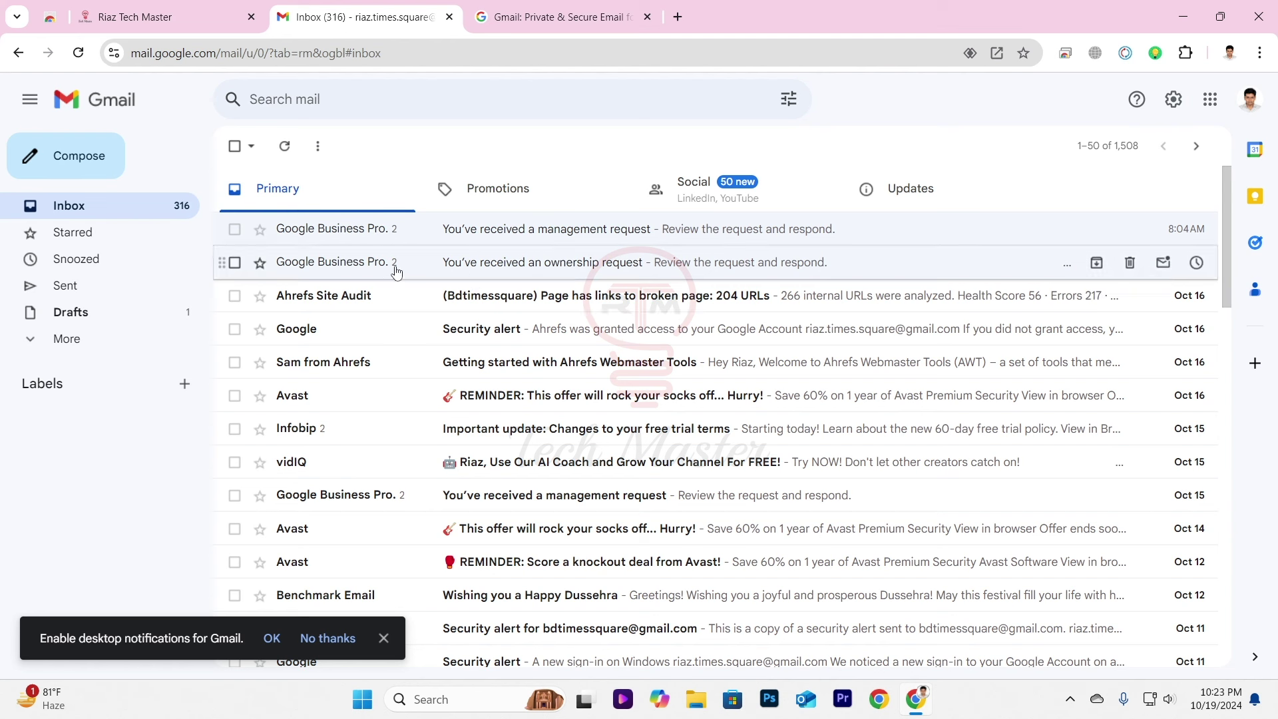
Check which Google account is signed in to Gmail, then return to the inbox.
click(1251, 101)
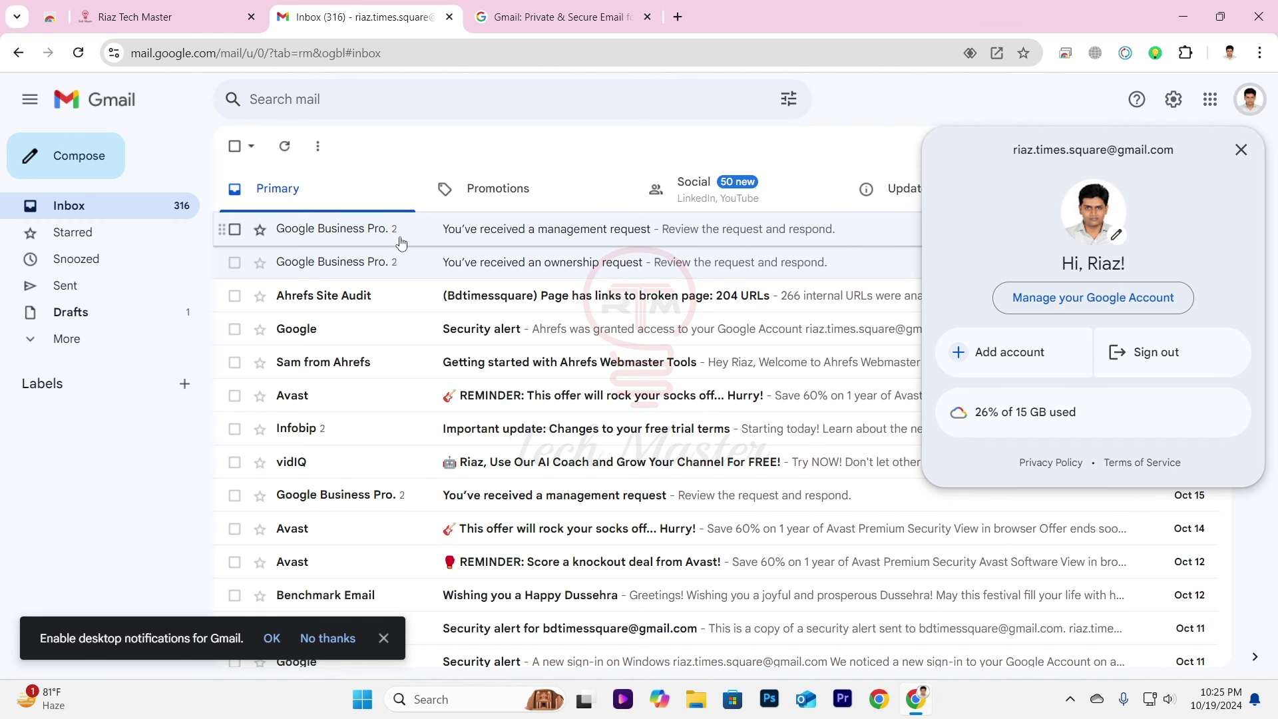
click(573, 18)
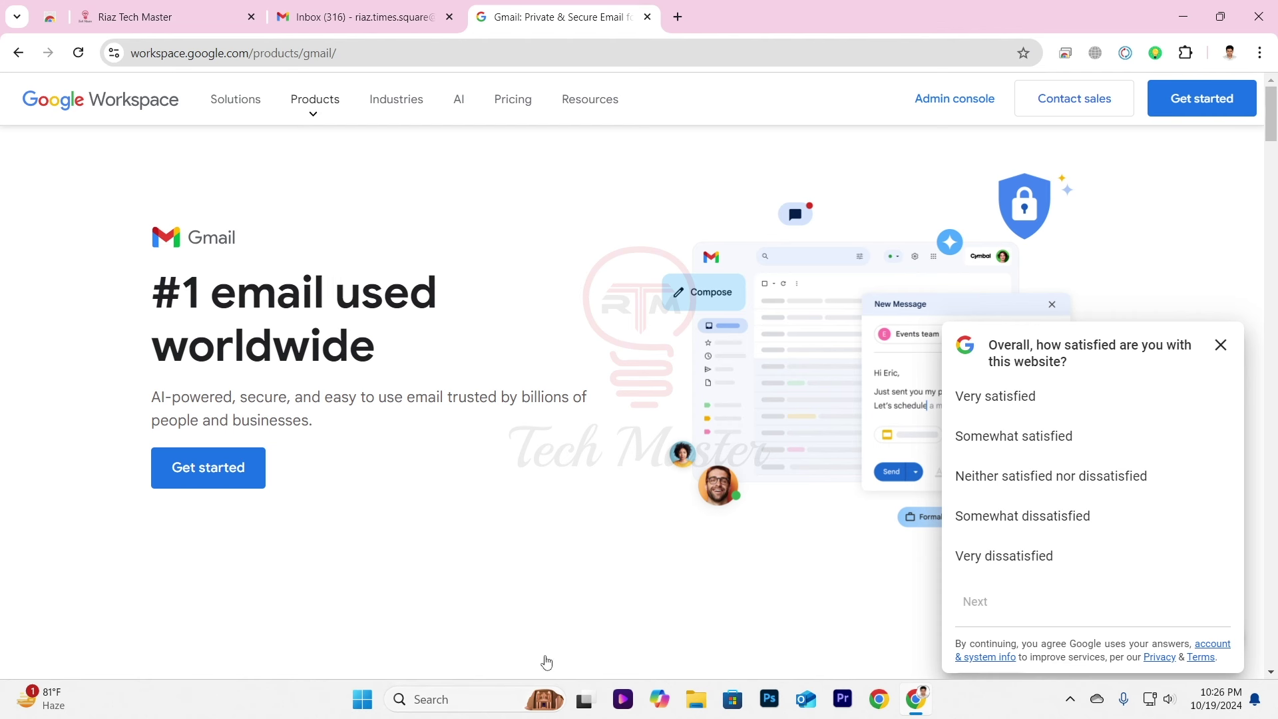
click(360, 20)
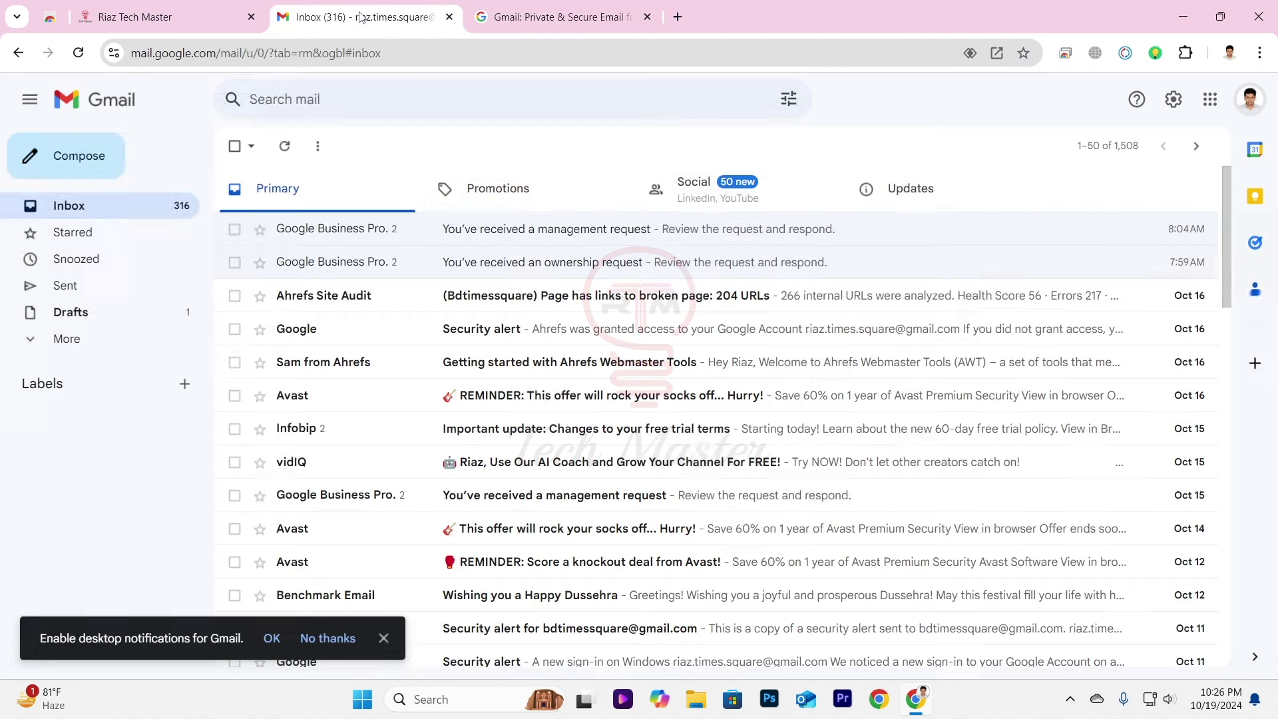
click(1246, 111)
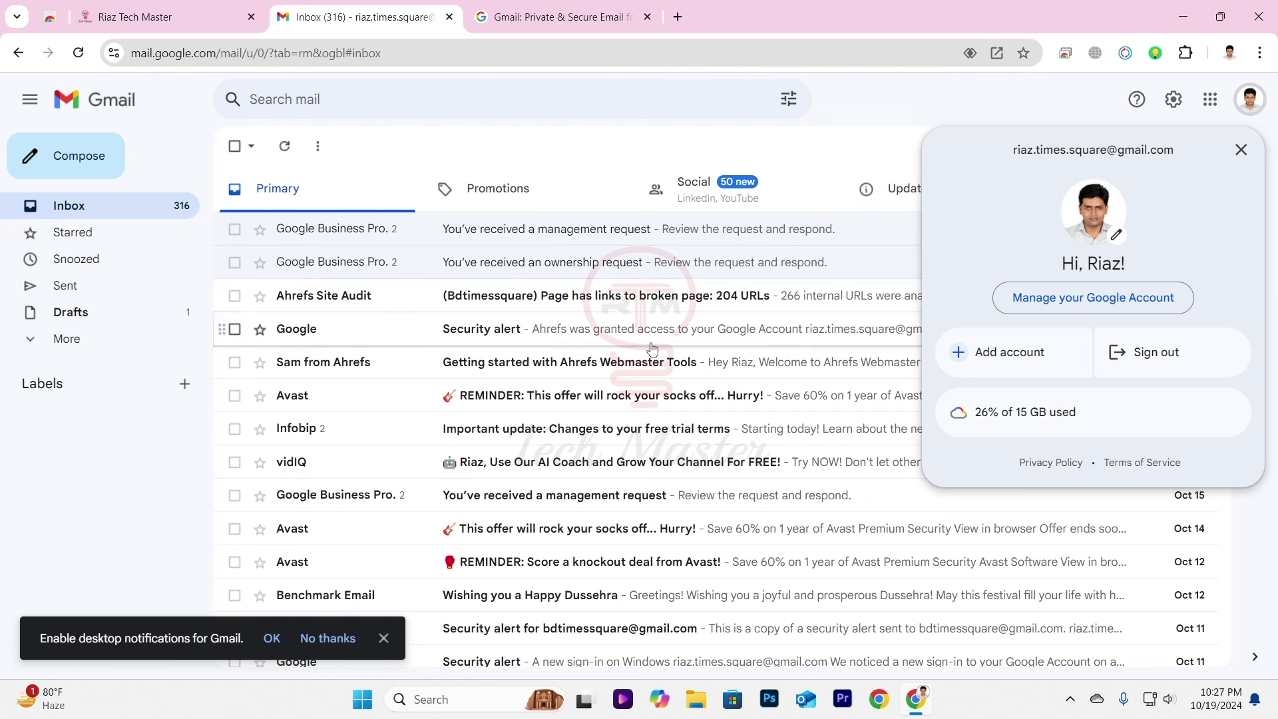
click(490, 154)
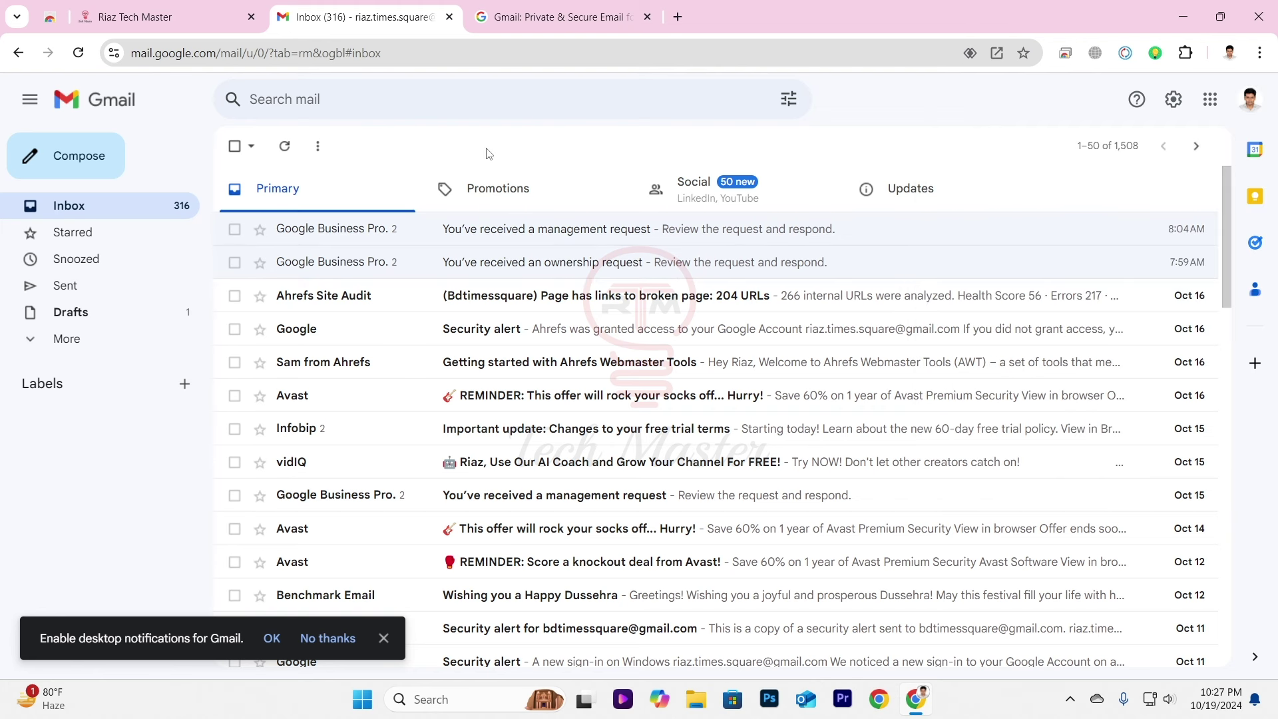
On the Riaz Tech Master tab, load riaztechmaster.com/webmail.
click(139, 16)
click(384, 53)
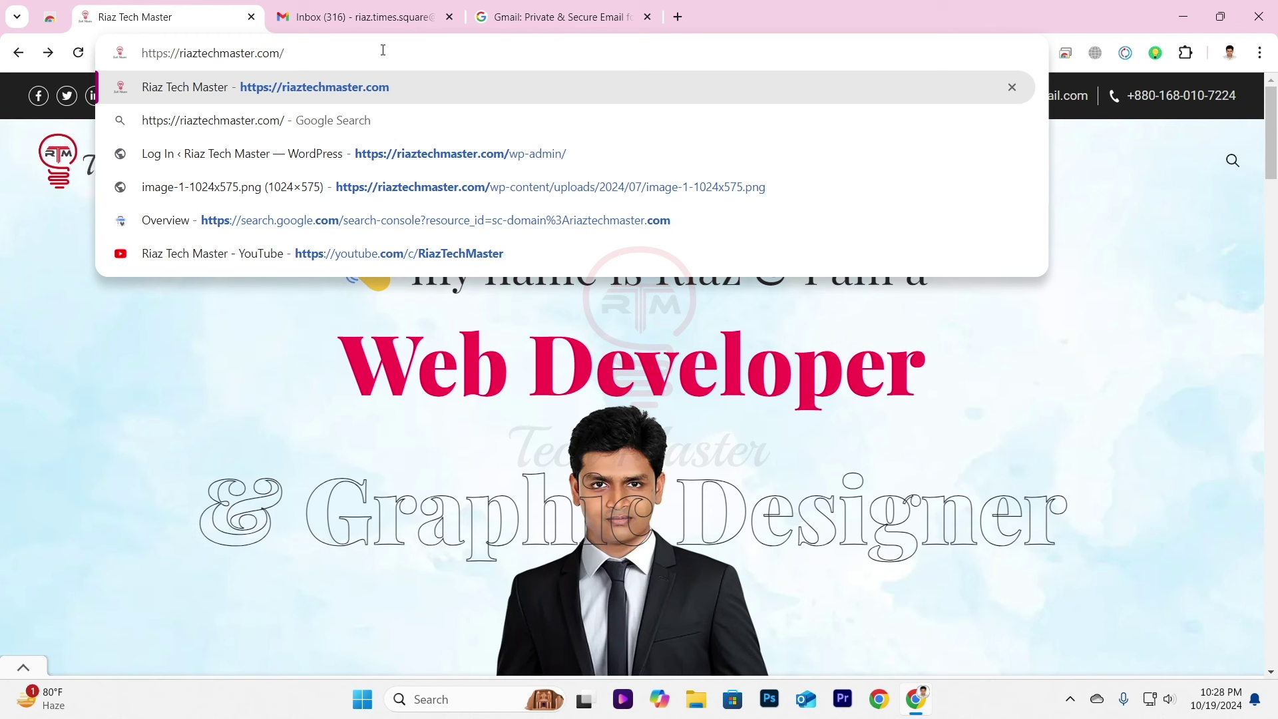
text(we)
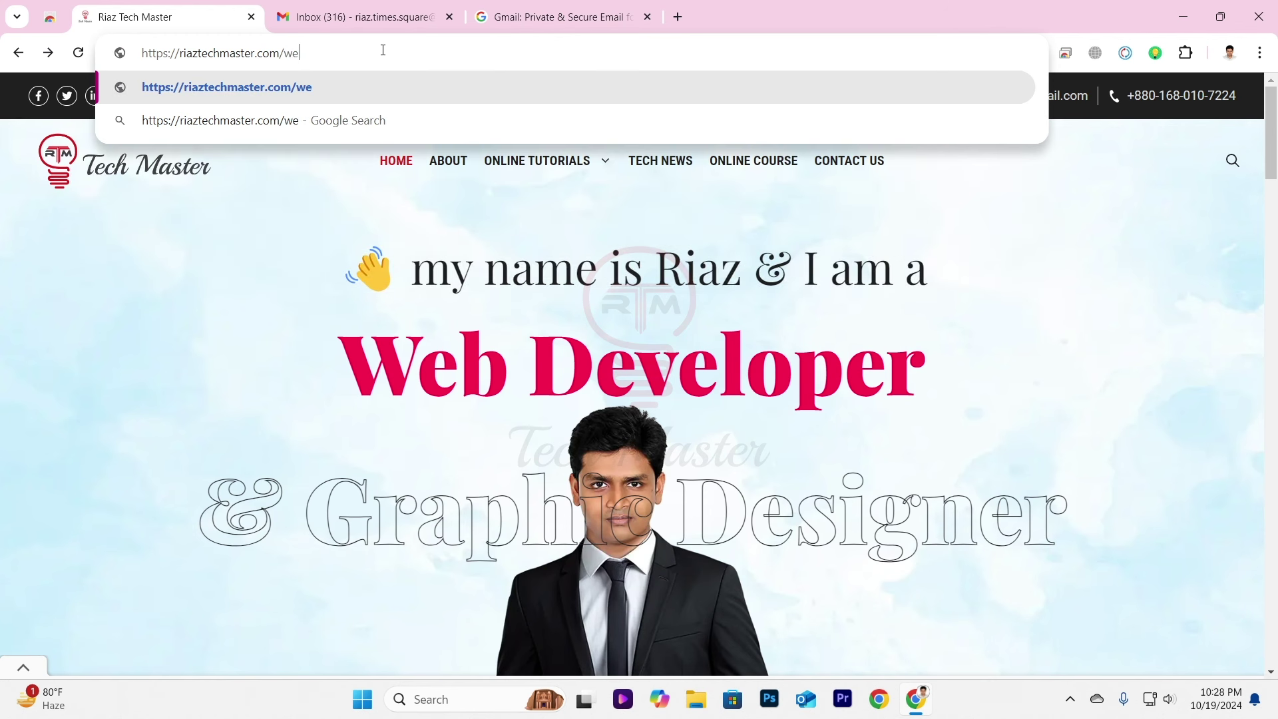
text(bm)
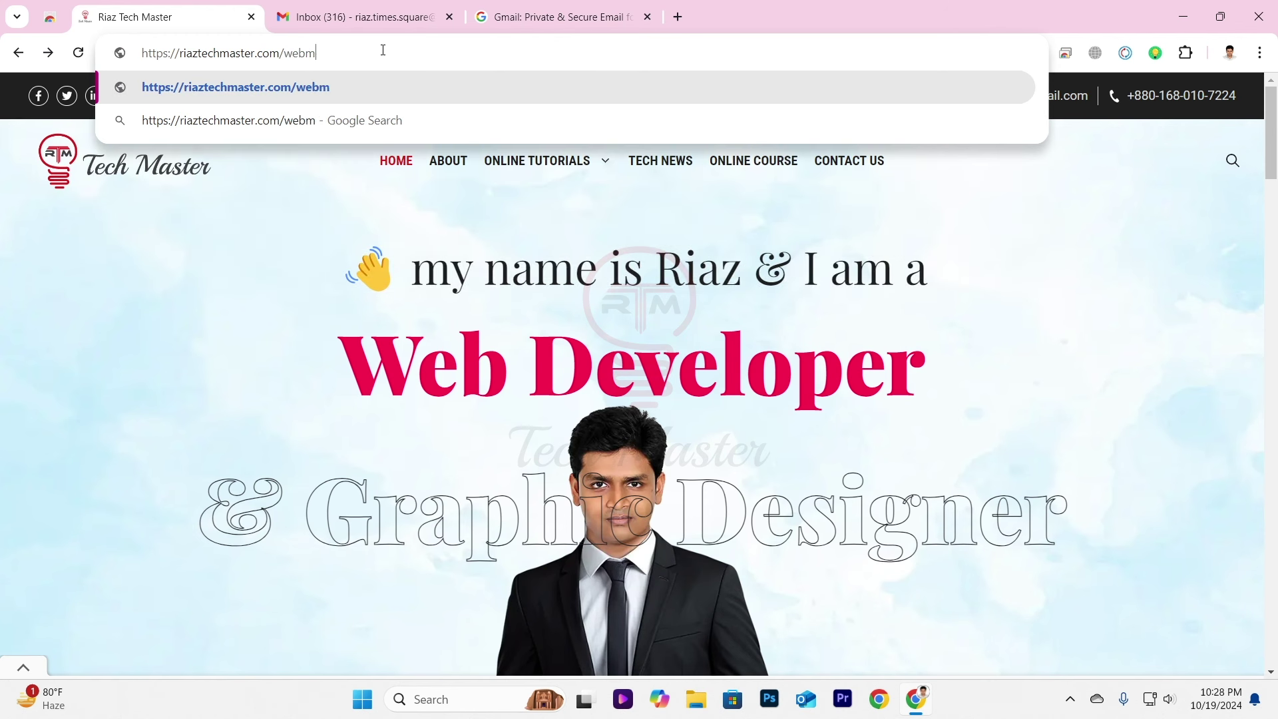
text(ail)
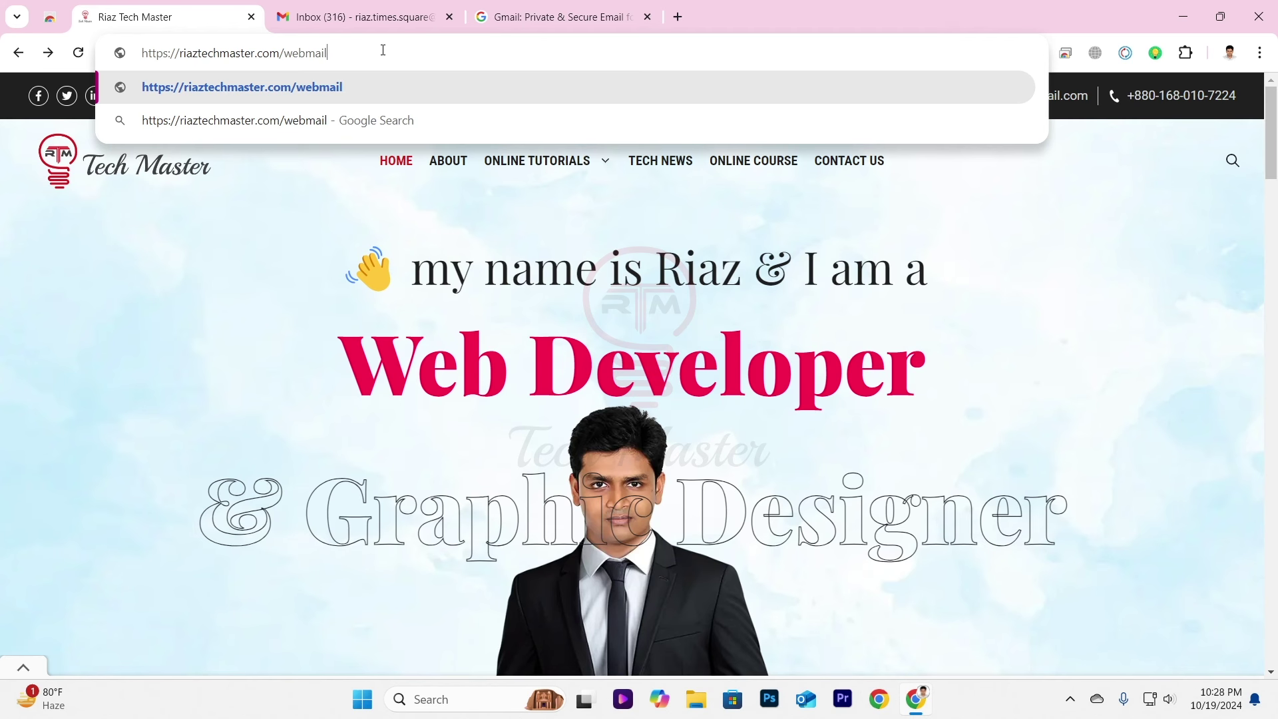
key(Return)
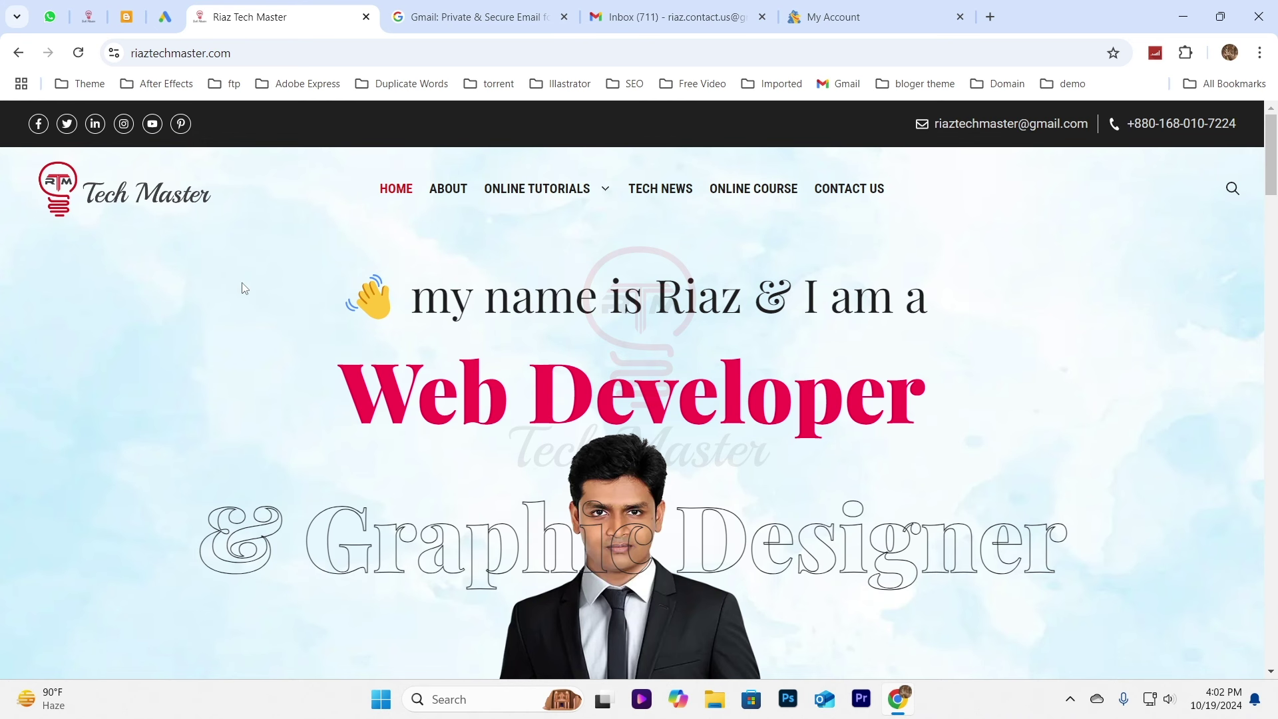
From HostGator's My Account Quick Links, open cPanel Email Accounts.
click(875, 8)
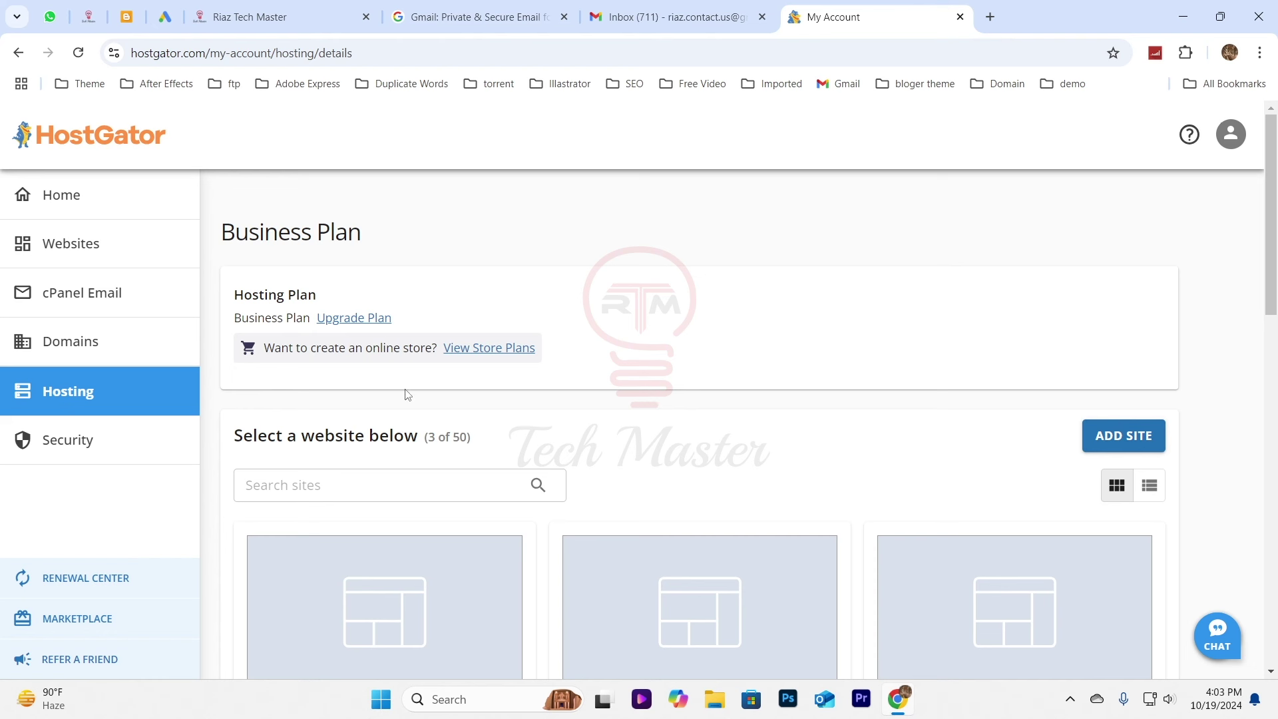
scroll(756, 270, down, 4)
scroll(756, 270, down, 3)
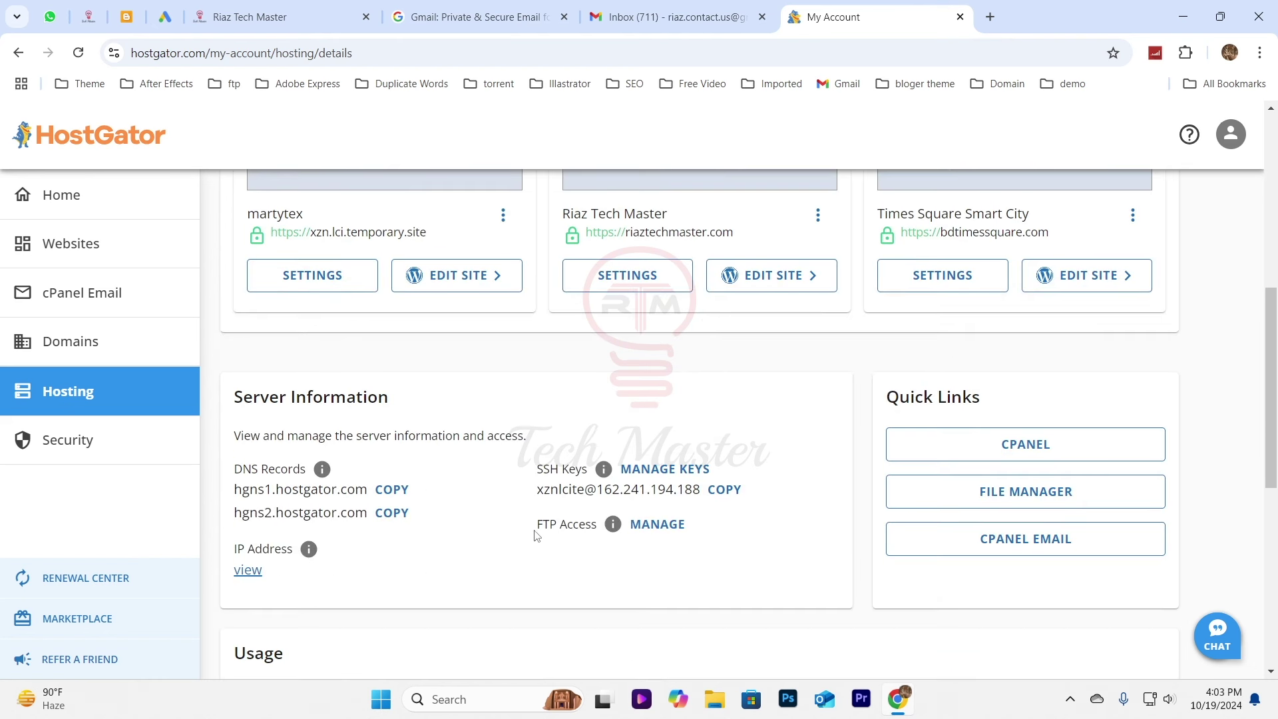
click(1031, 552)
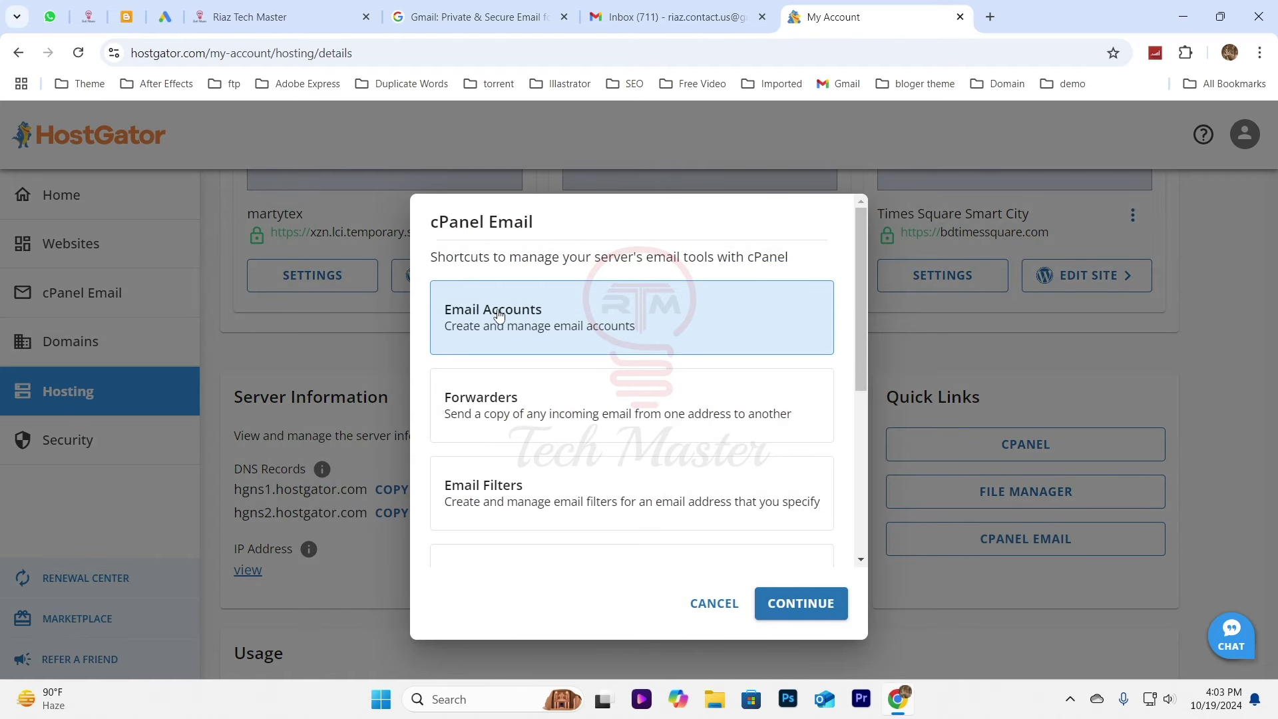
click(793, 611)
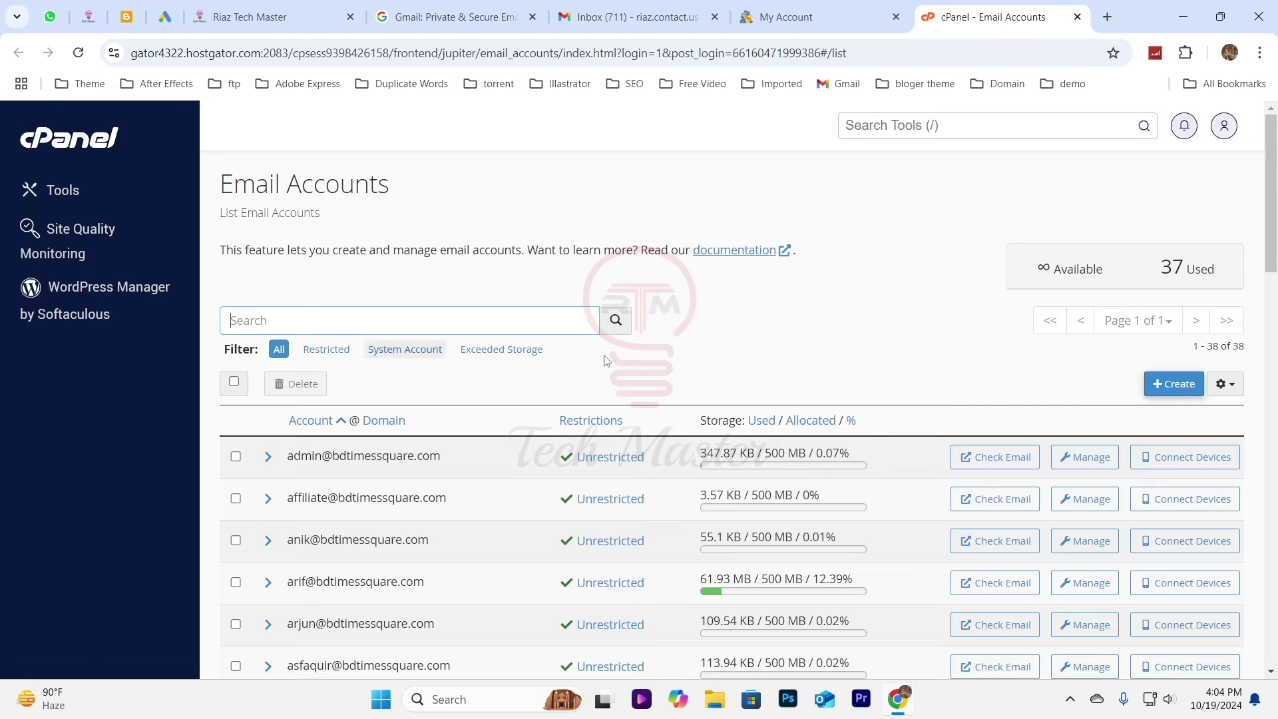
click(1175, 384)
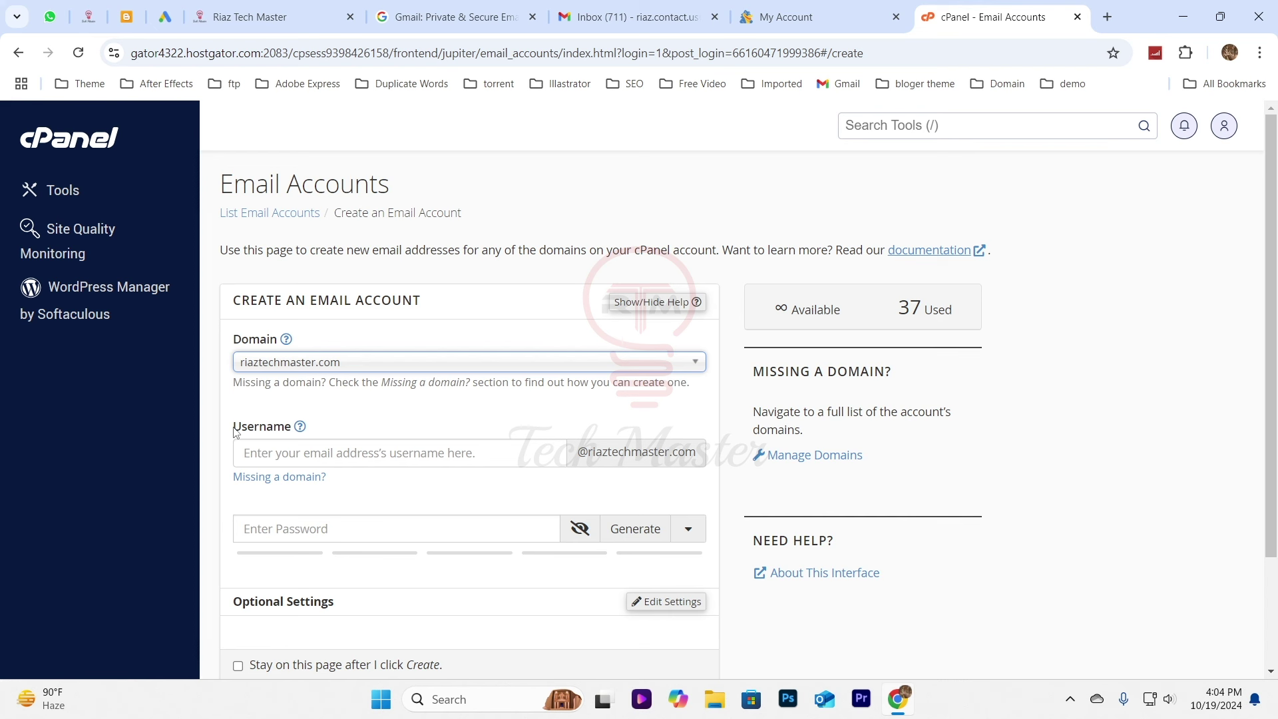
drag(234, 433, 299, 430)
click(397, 455)
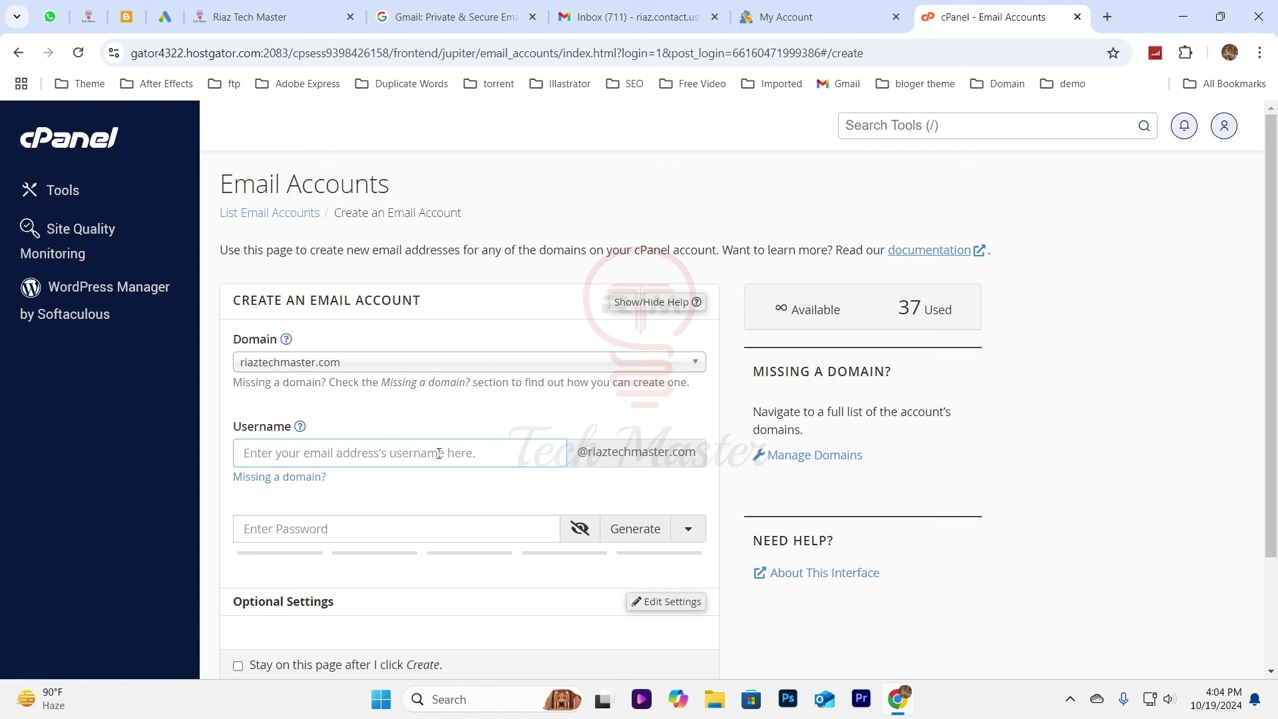
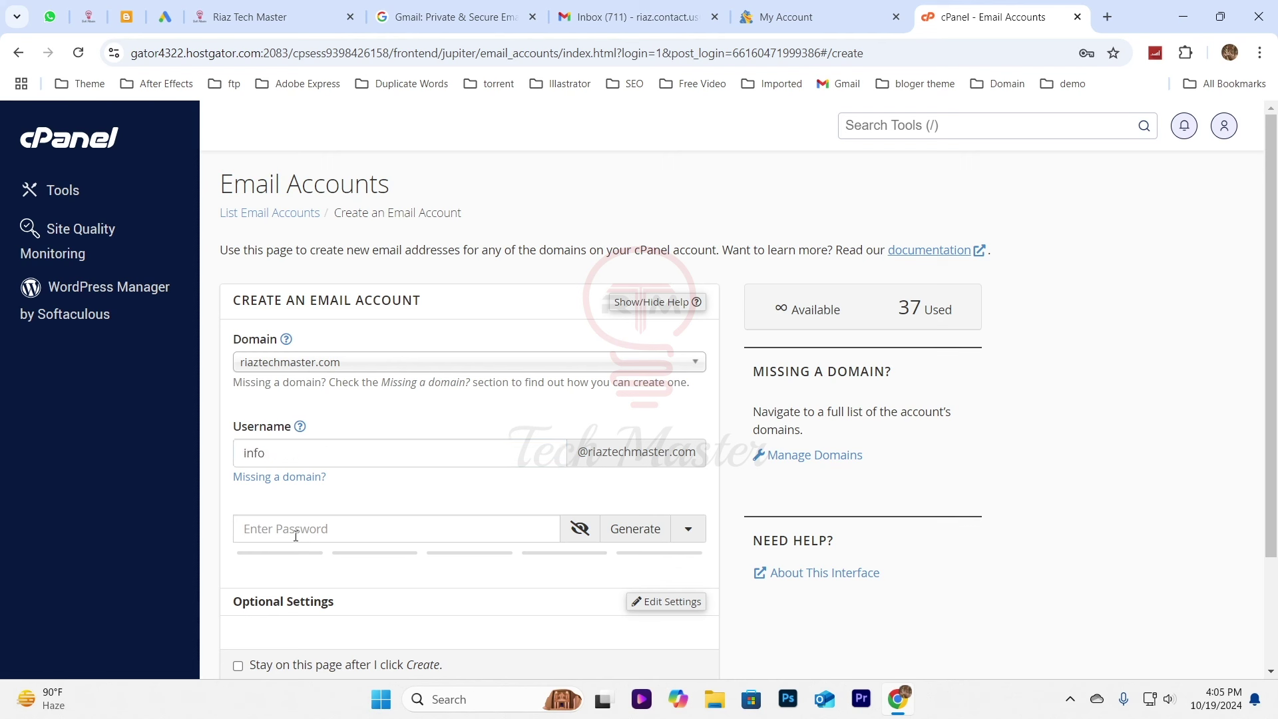
click(614, 532)
scroll(245, 274, down, 3)
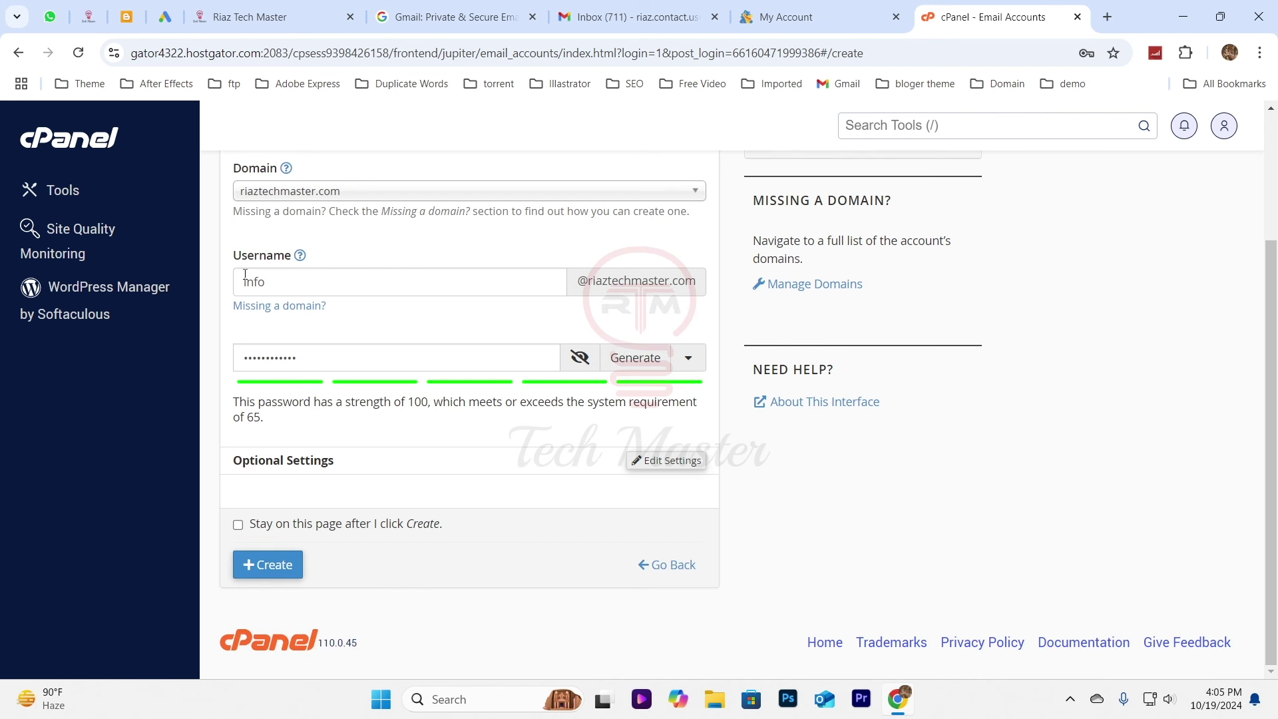
click(271, 566)
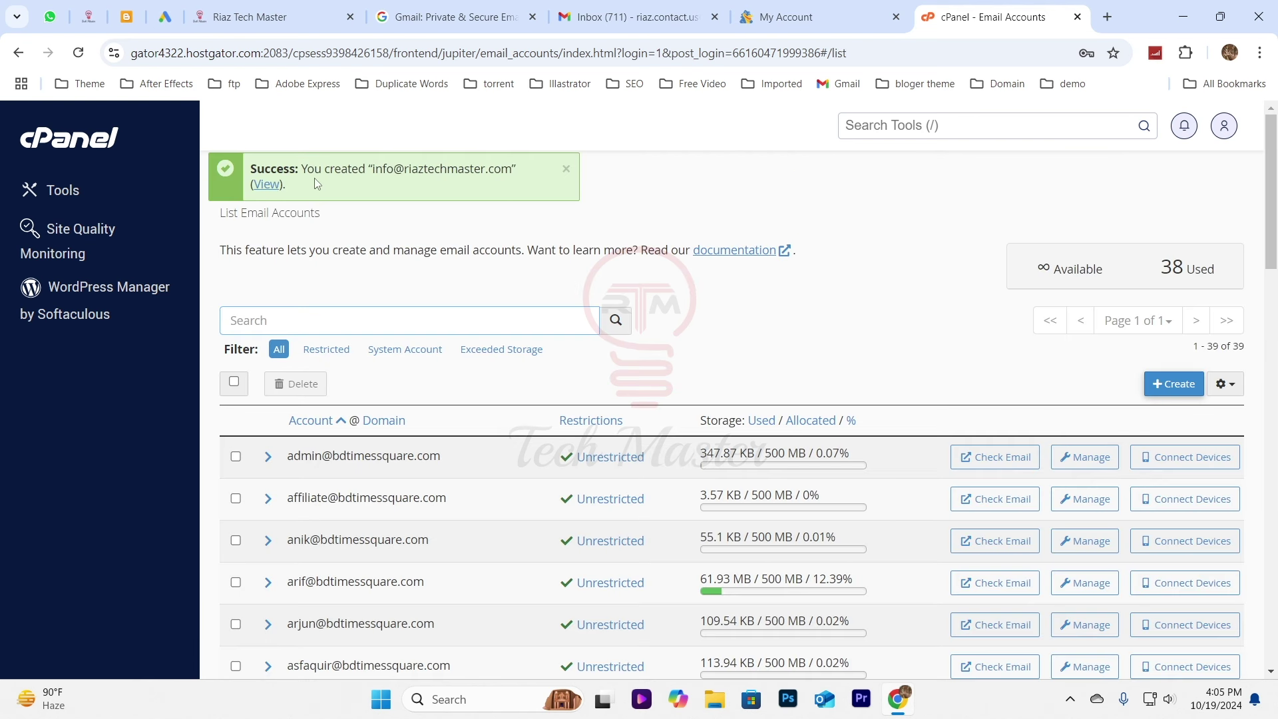
click(269, 191)
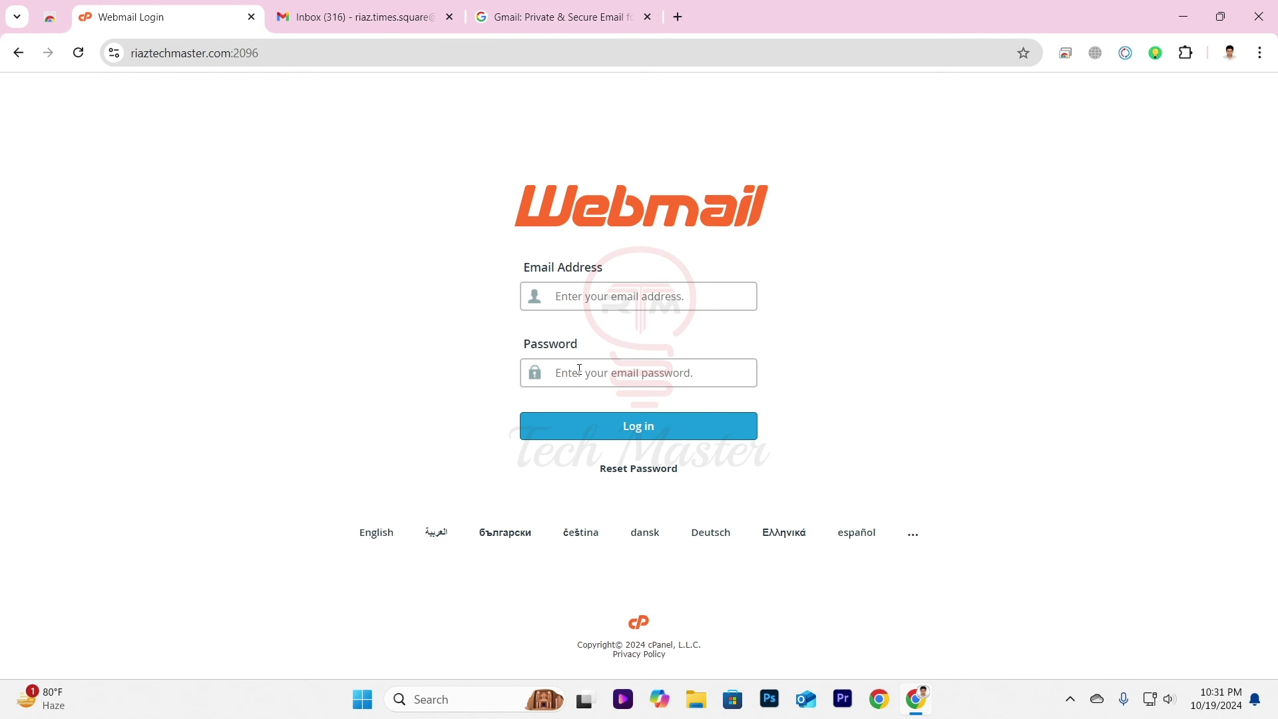
click(598, 291)
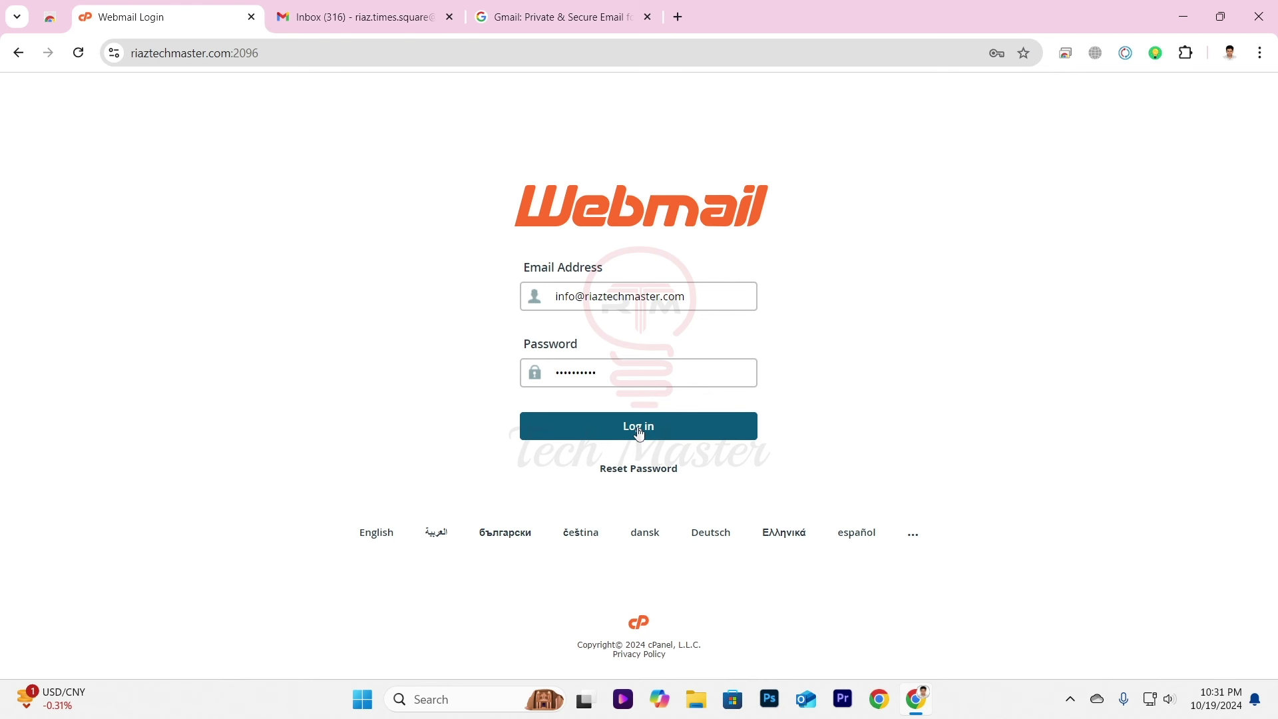
click(640, 434)
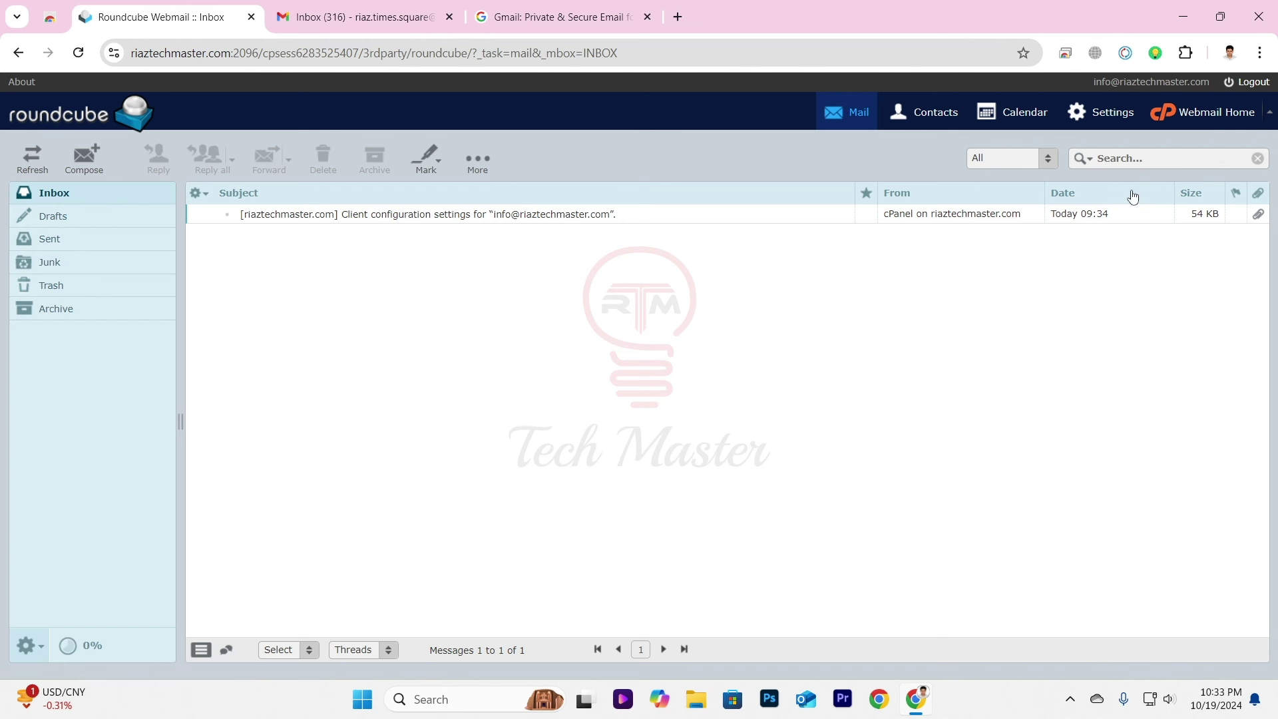
click(1210, 117)
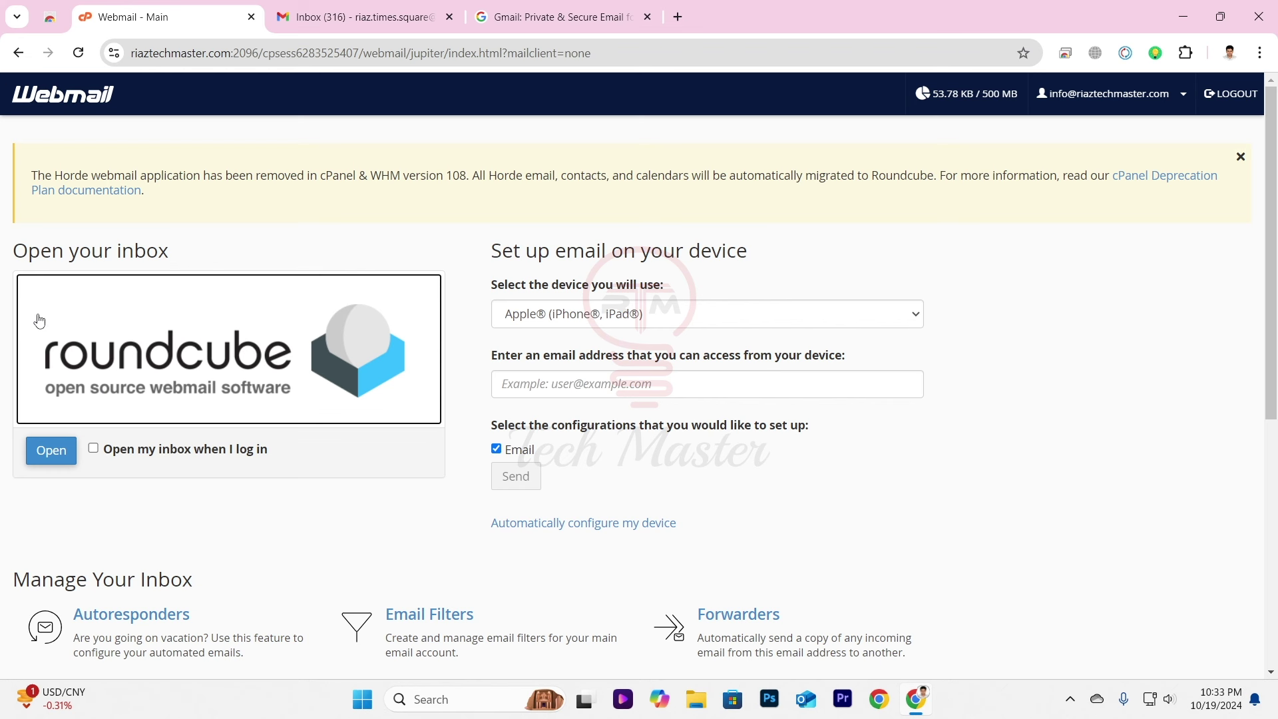
Show the SSL/TLS manual settings: IMAP 993, POP3 995, SMTP 465.
scroll(2, 363, down, 6)
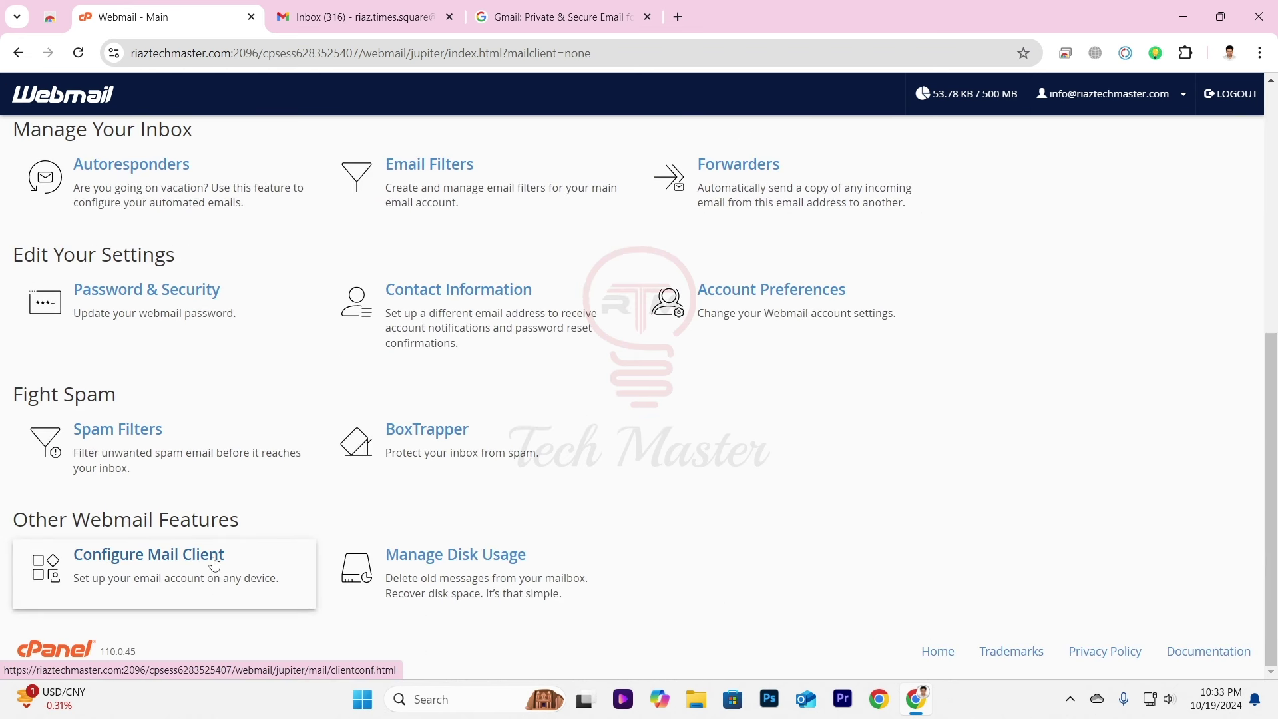
click(160, 579)
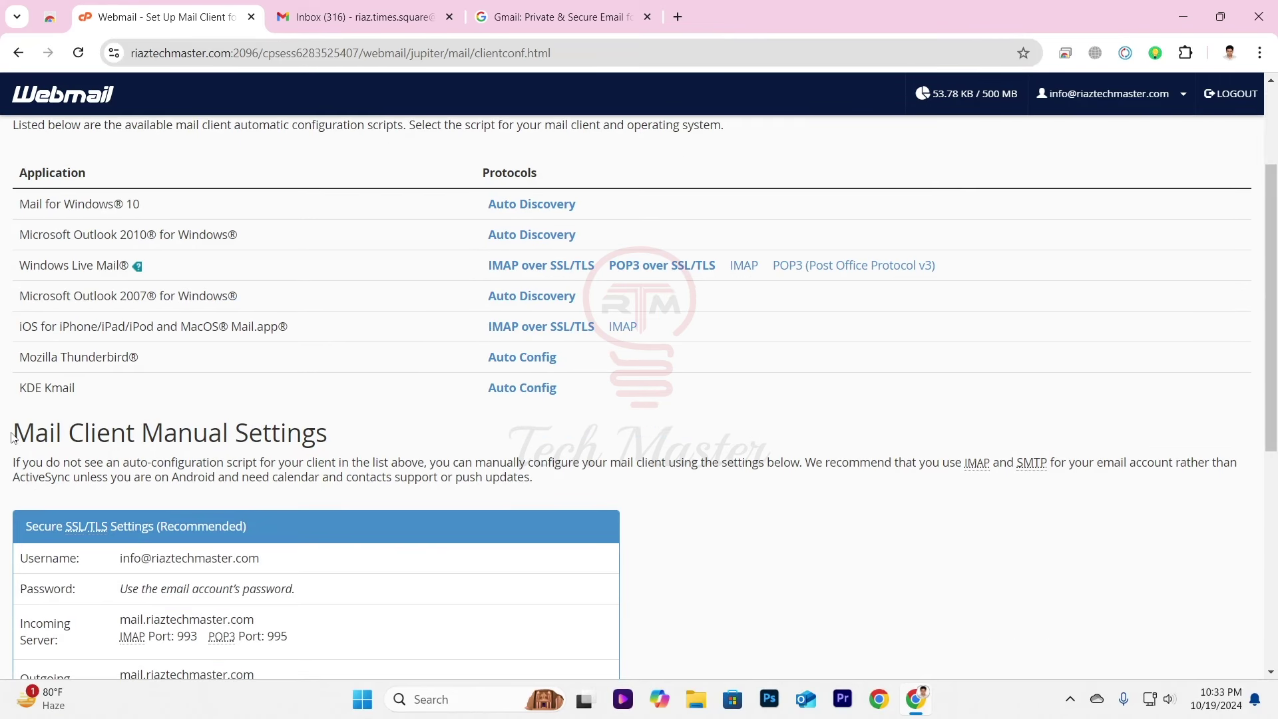
scroll(12, 438, down, 3)
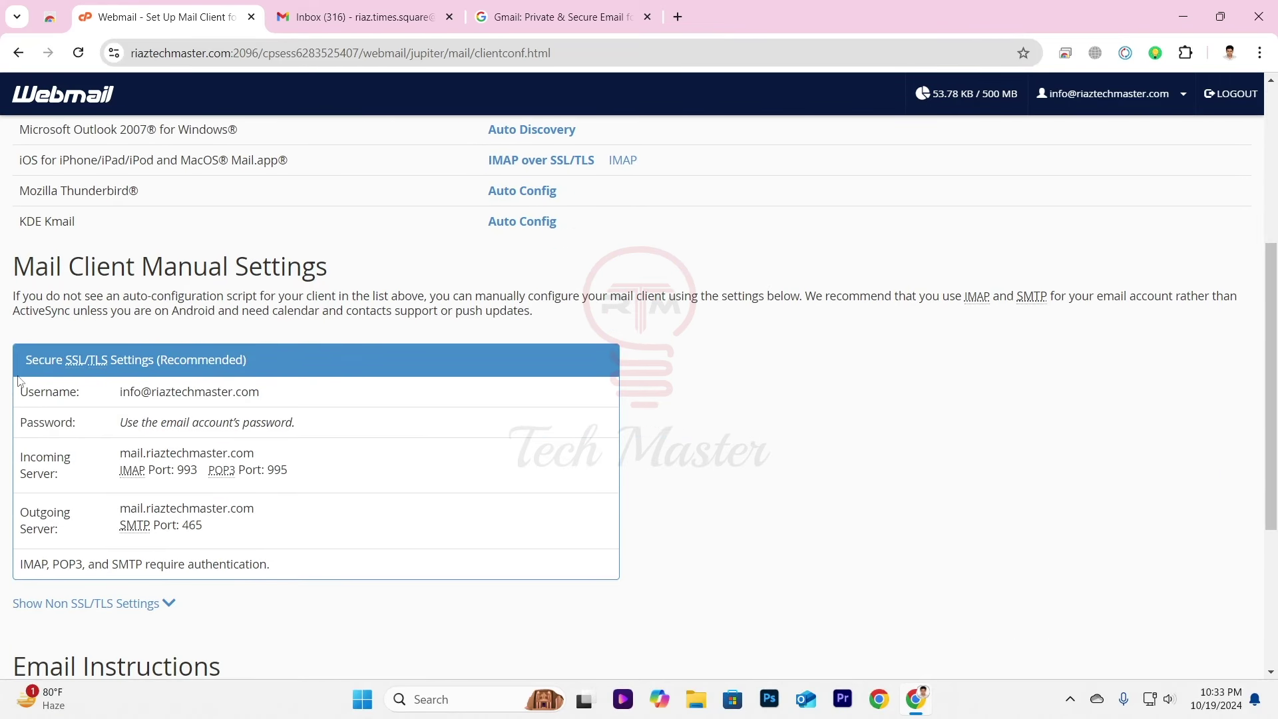
drag(23, 392, 295, 564)
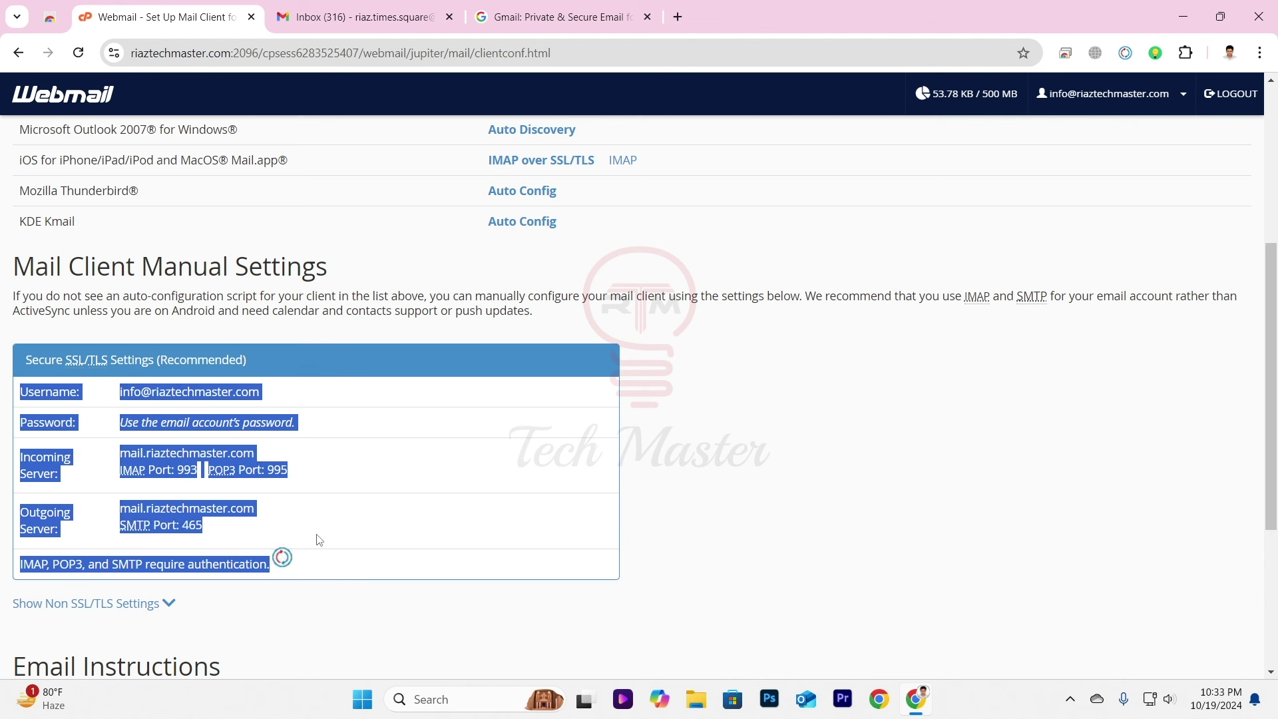
click(319, 537)
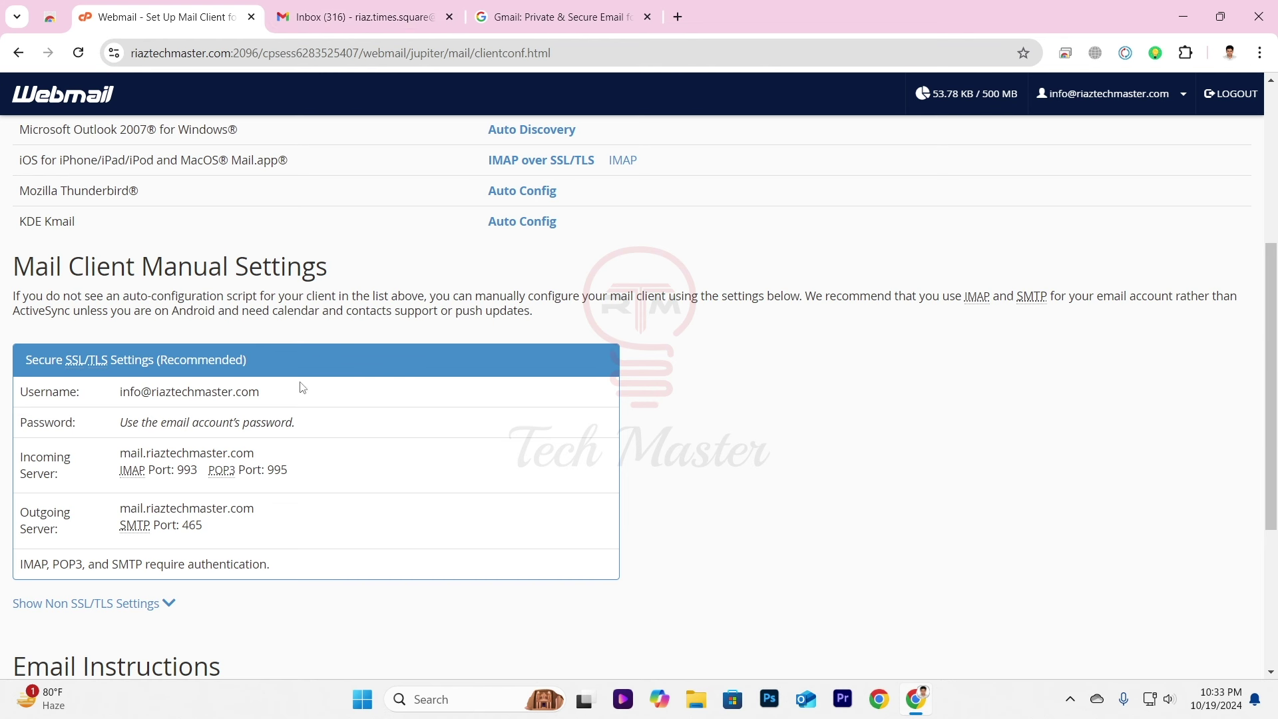
From Gmail's Accounts and Import settings, open the Add a mail account window.
click(381, 18)
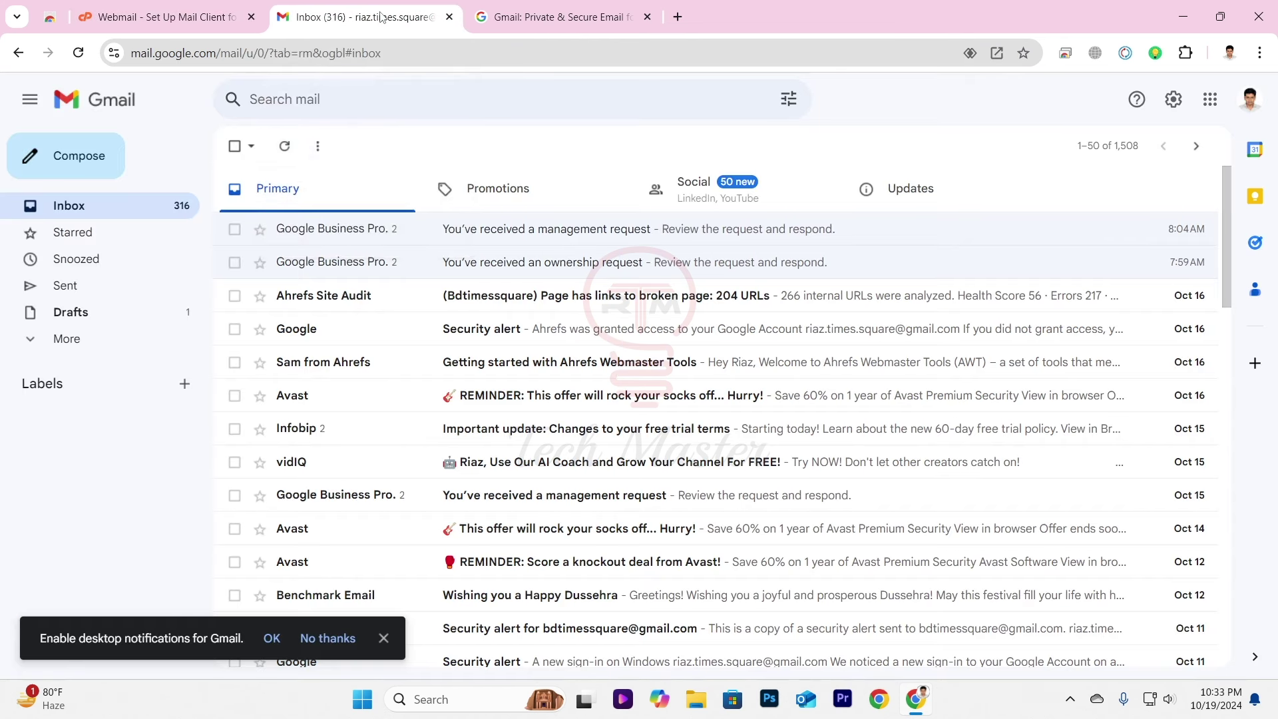
click(1175, 101)
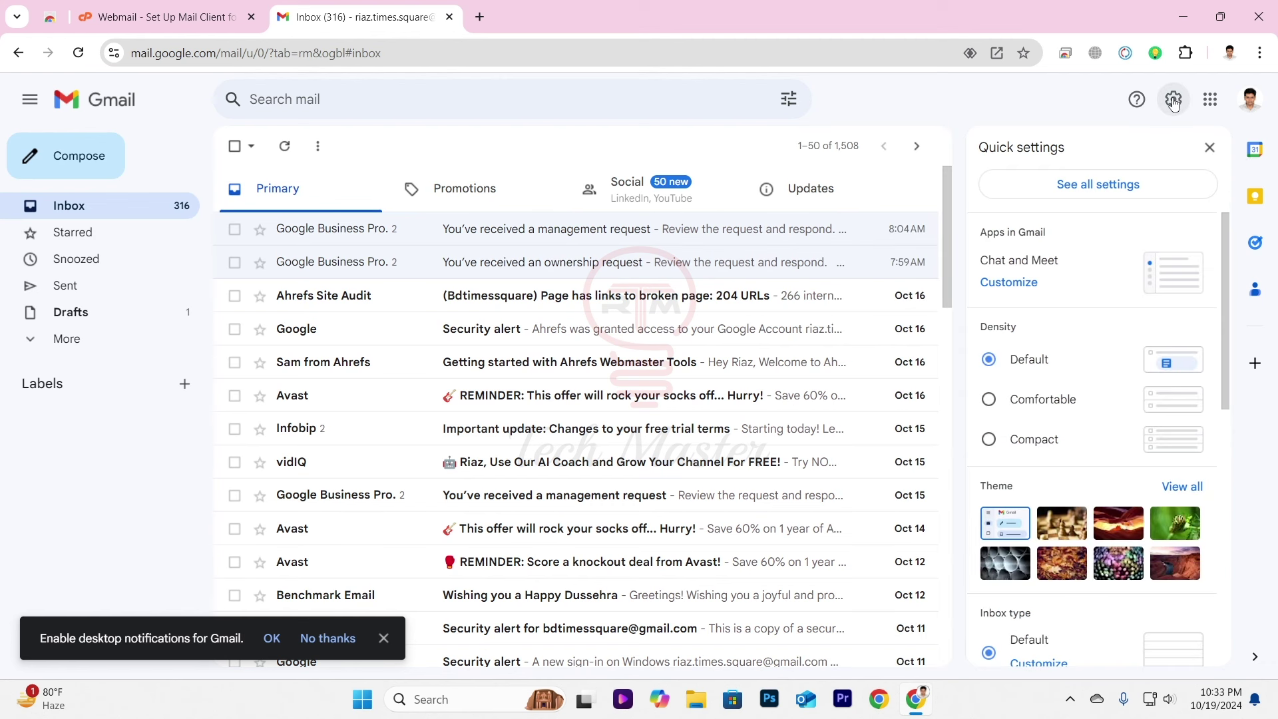
click(1117, 192)
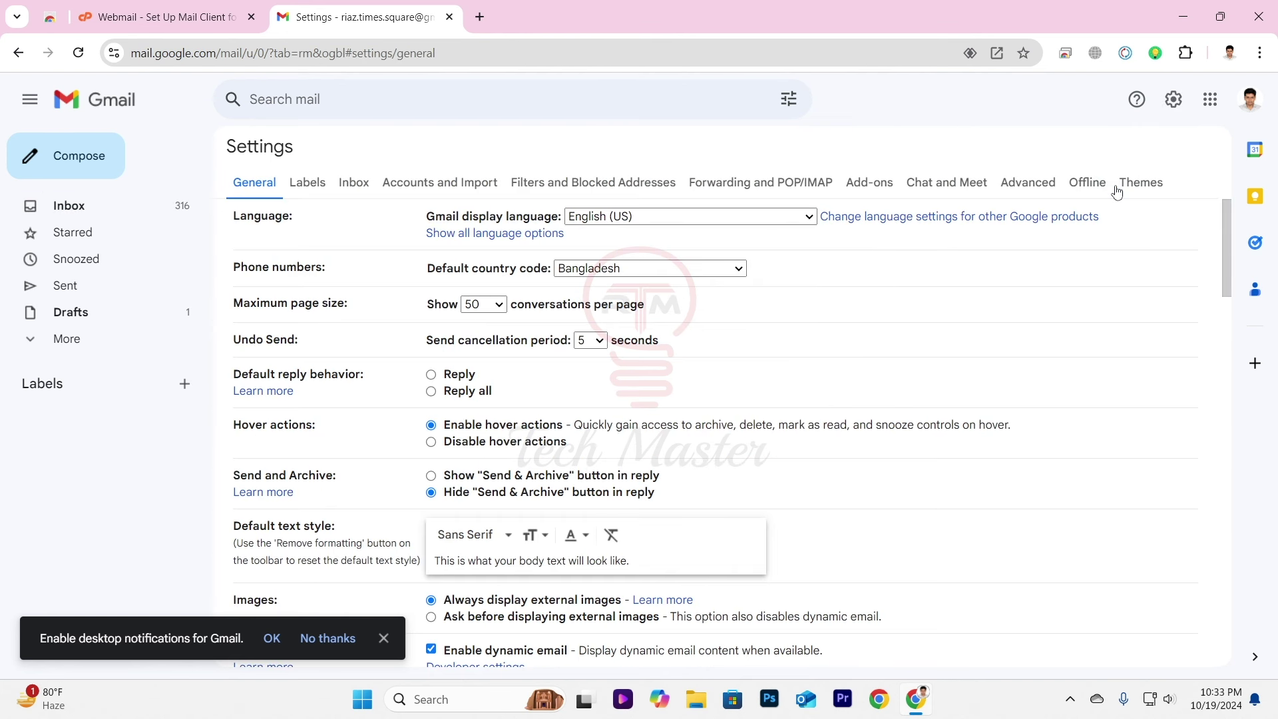
click(428, 187)
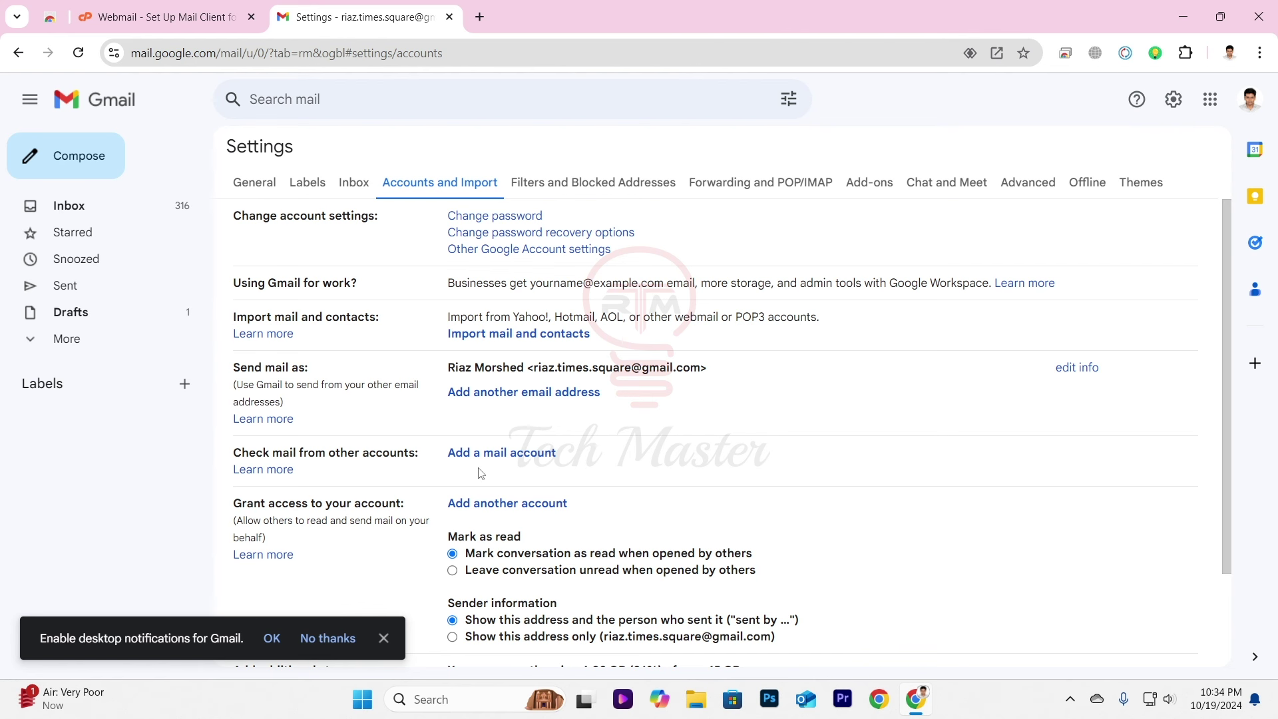
click(524, 460)
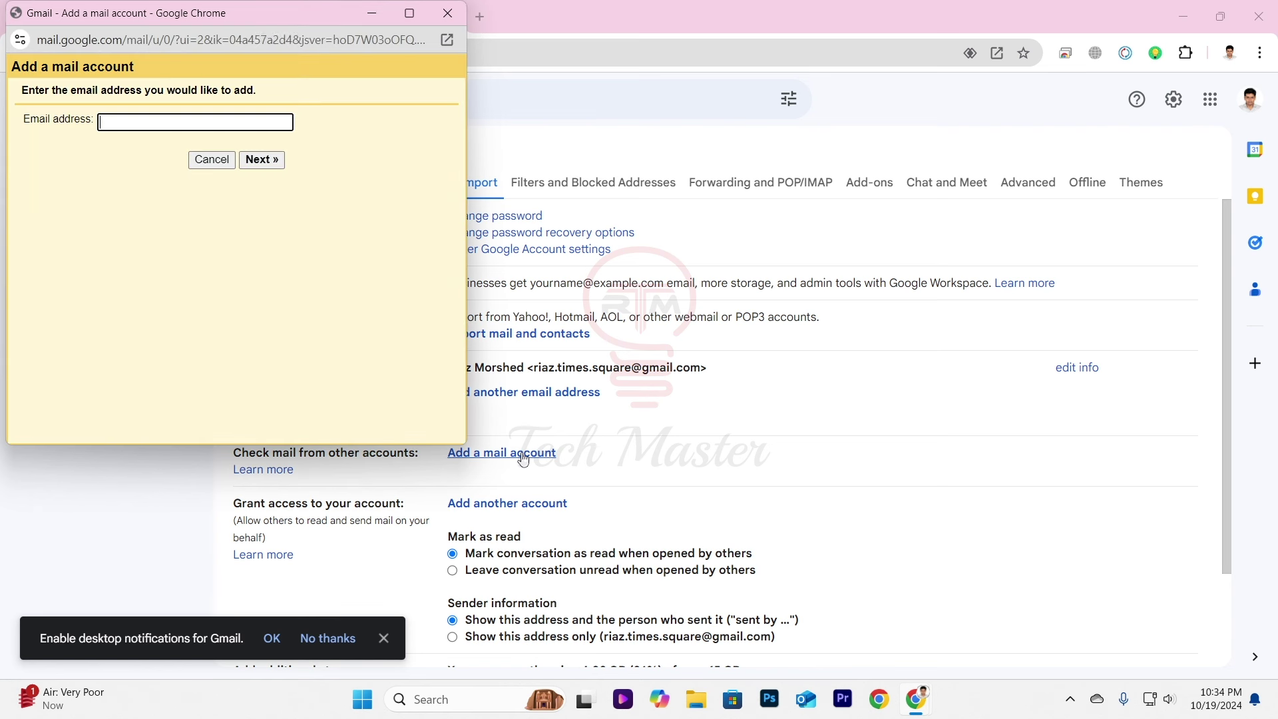
Copy the mailbox username address from the Webmail manual settings page.
drag(193, 24, 723, 159)
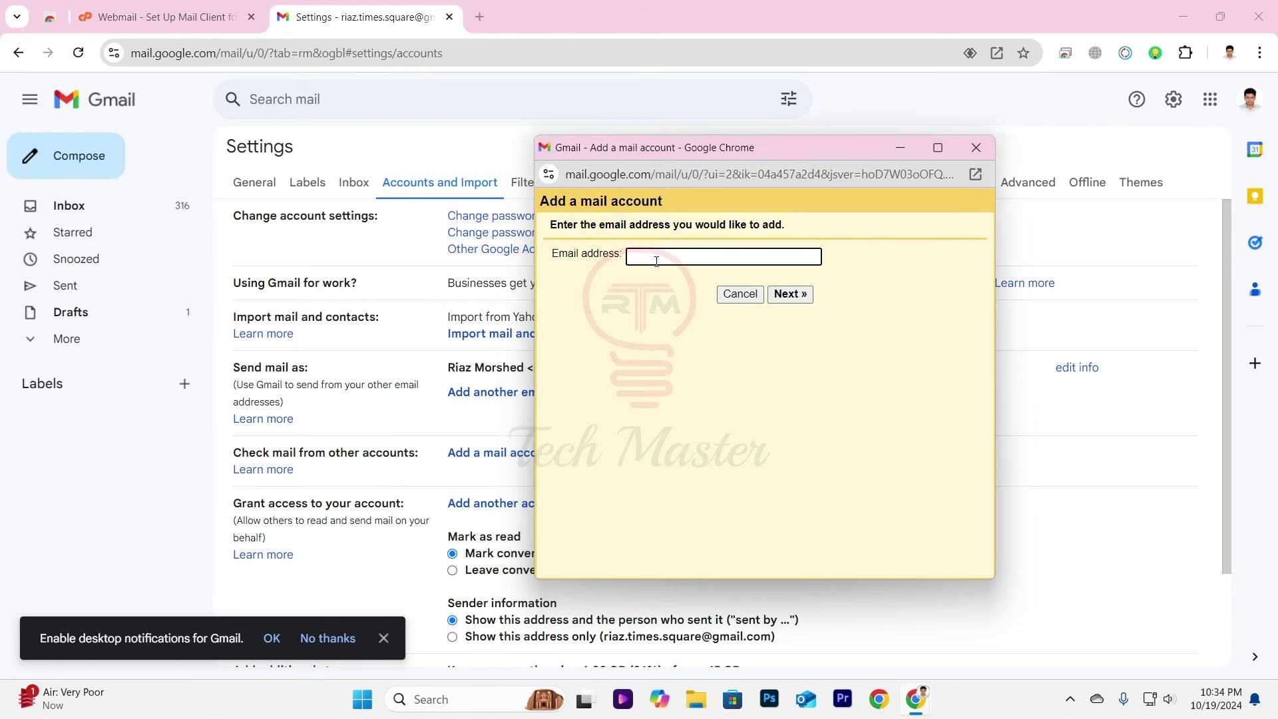
click(155, 25)
drag(286, 396, 121, 393)
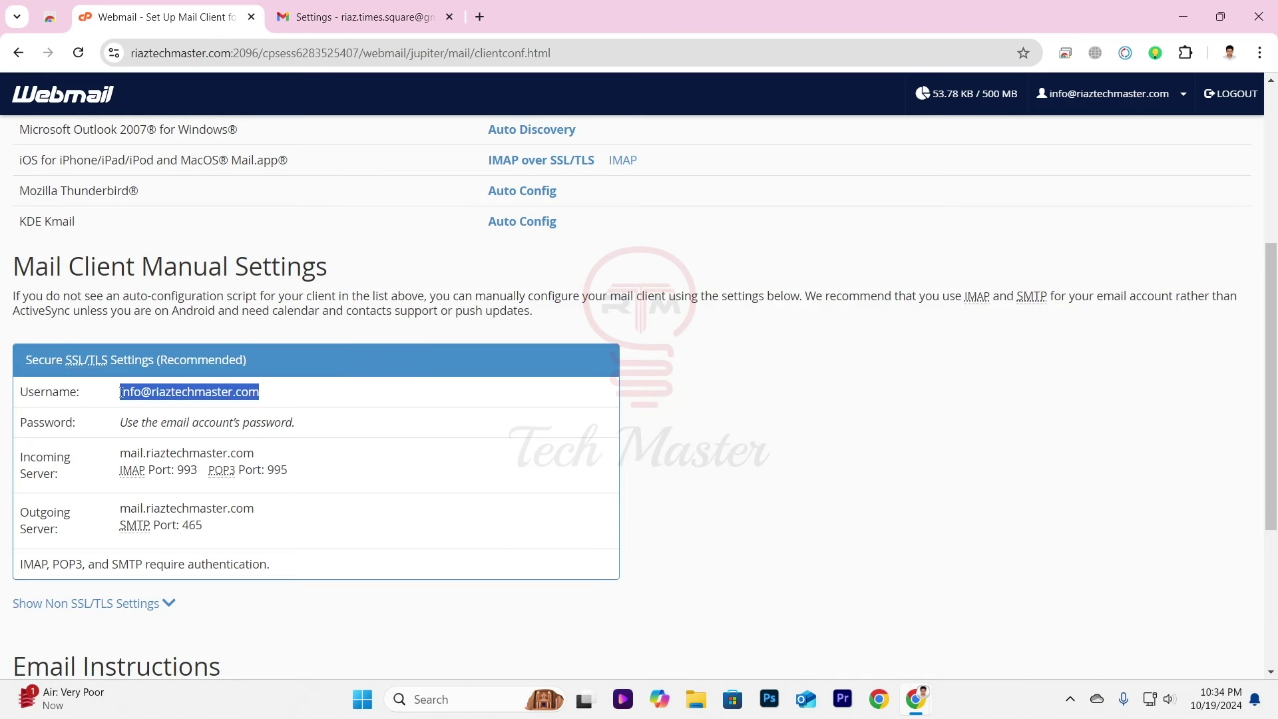
right_click(197, 392)
click(236, 410)
click(398, 18)
Paste the address into Gmail's Email address field and continue.
click(927, 706)
click(987, 631)
right_click(690, 258)
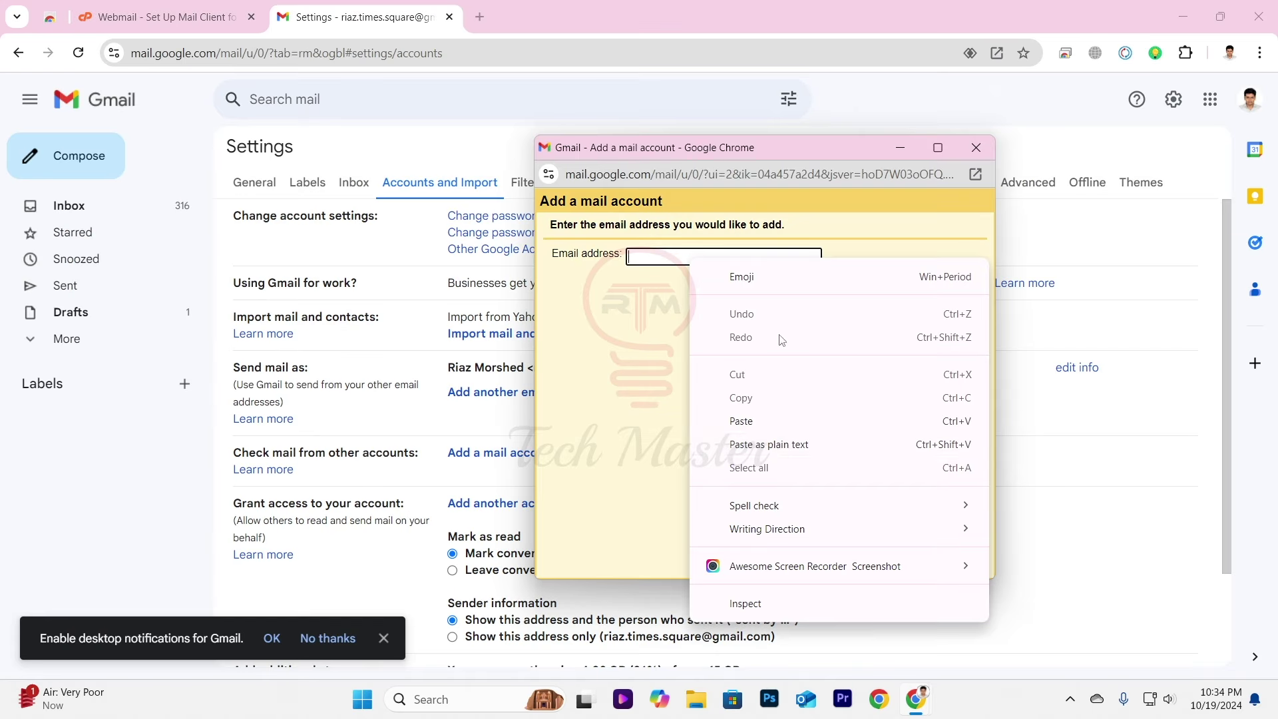
click(769, 444)
click(796, 298)
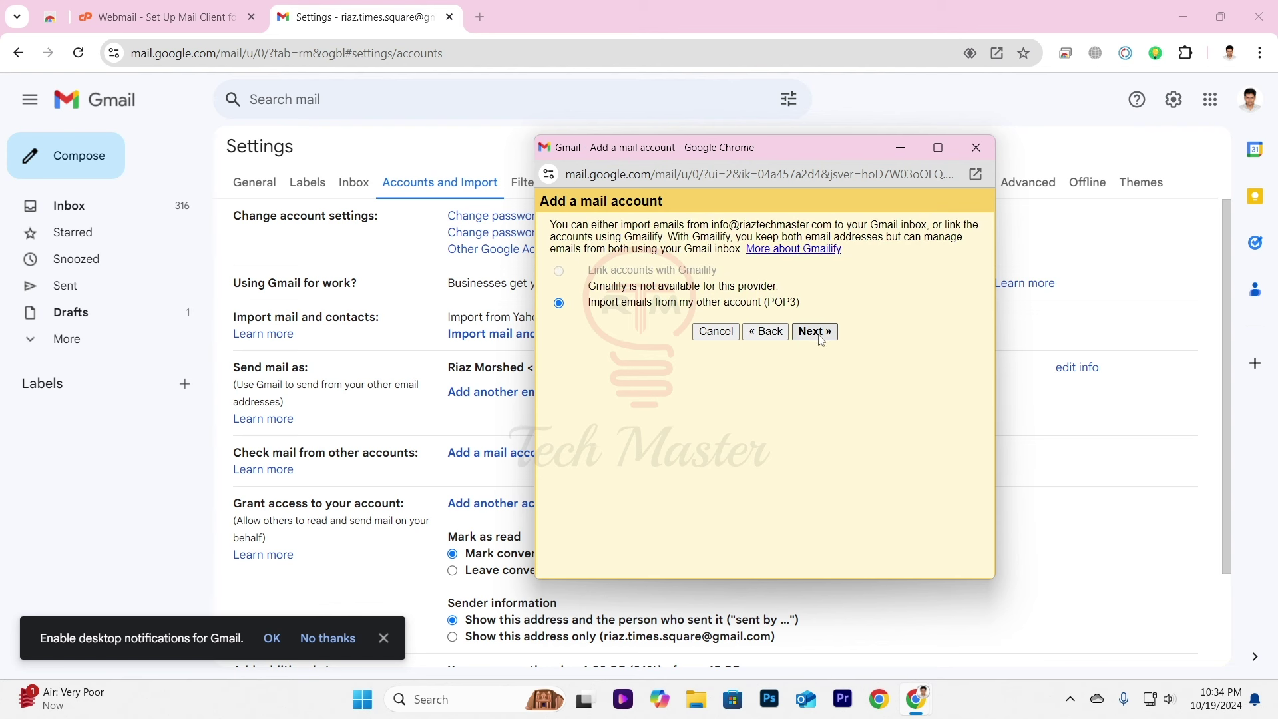
Choose POP3 import, entering the full mailbox address as username and the account password.
click(818, 332)
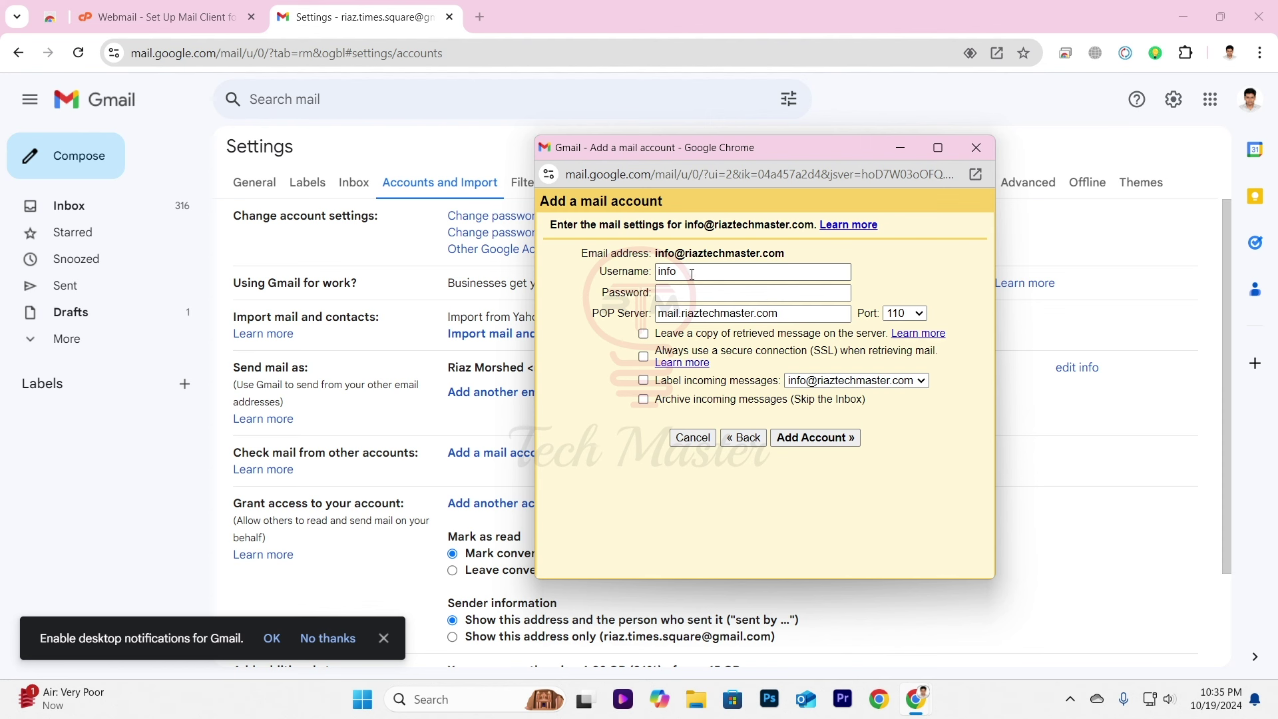
drag(692, 274, 643, 280)
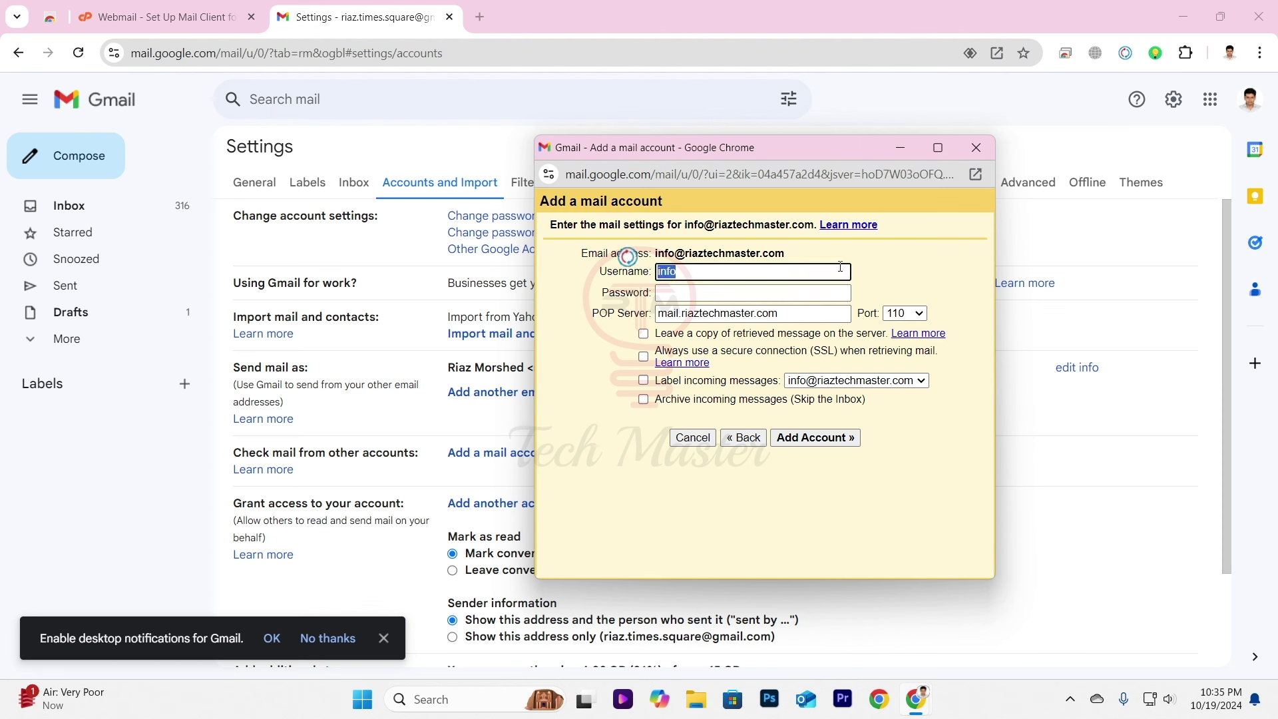
key(ctrl+v)
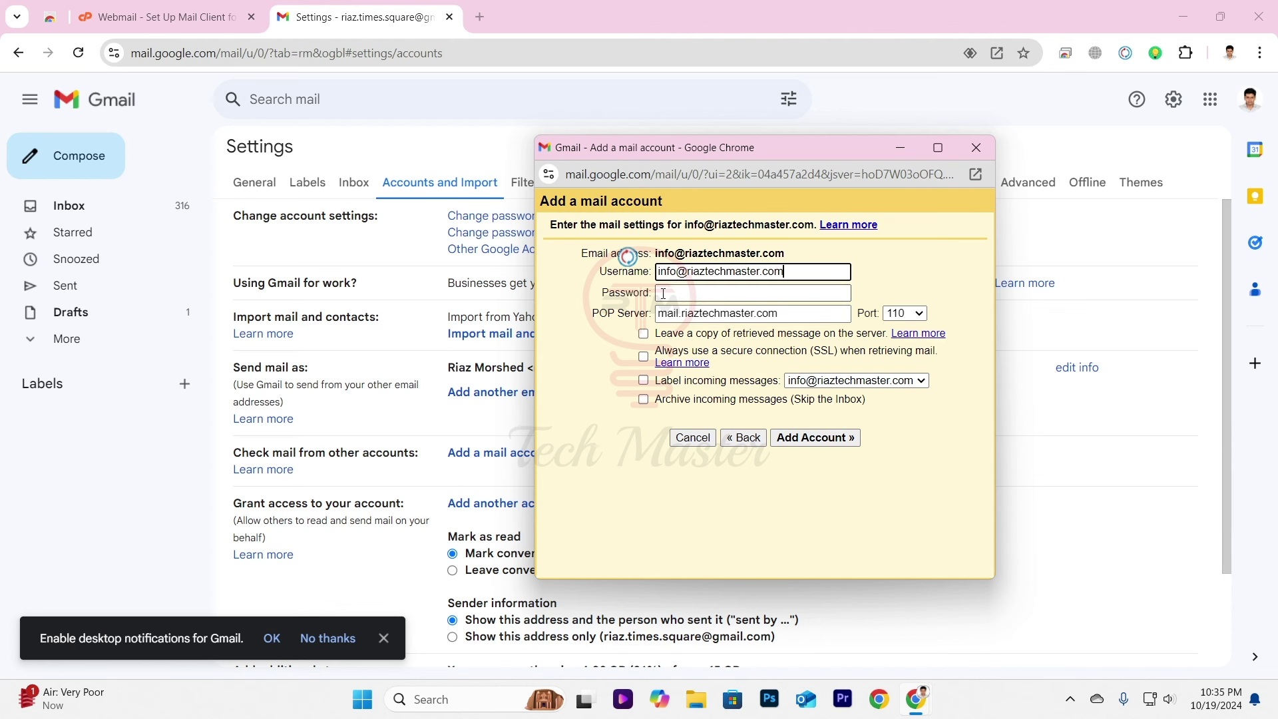
click(697, 293)
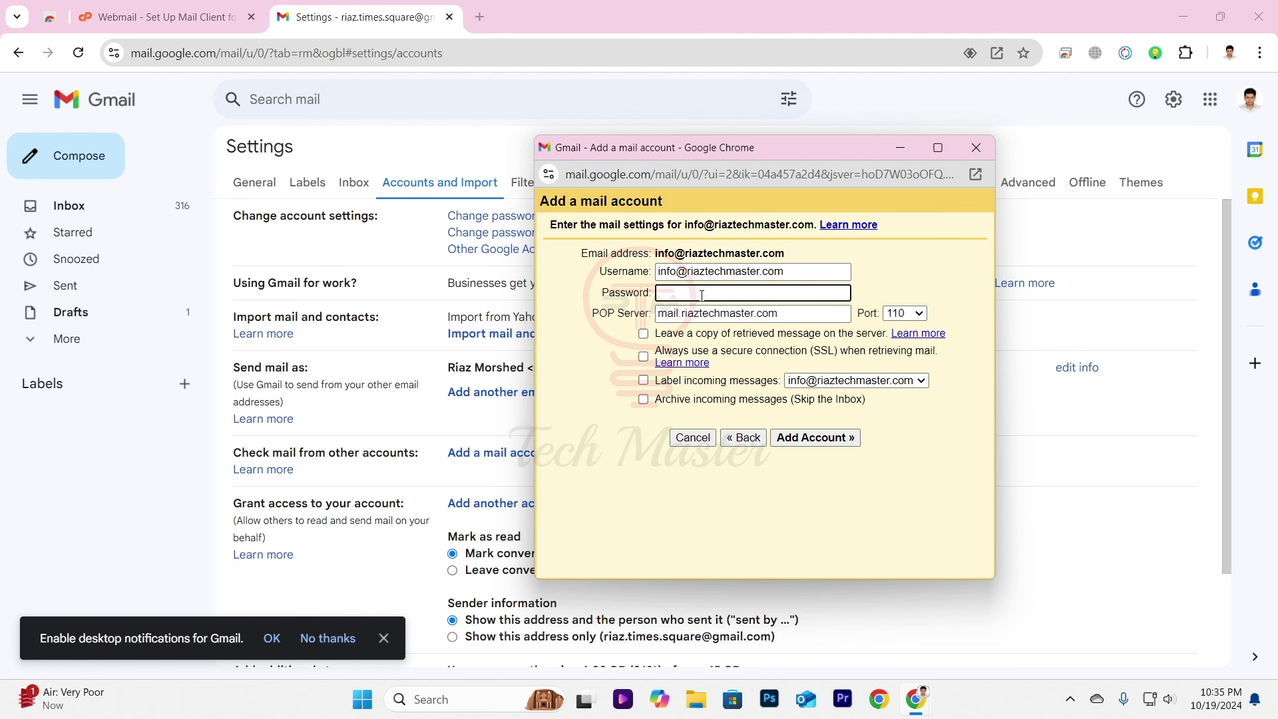
key(ctrl+v)
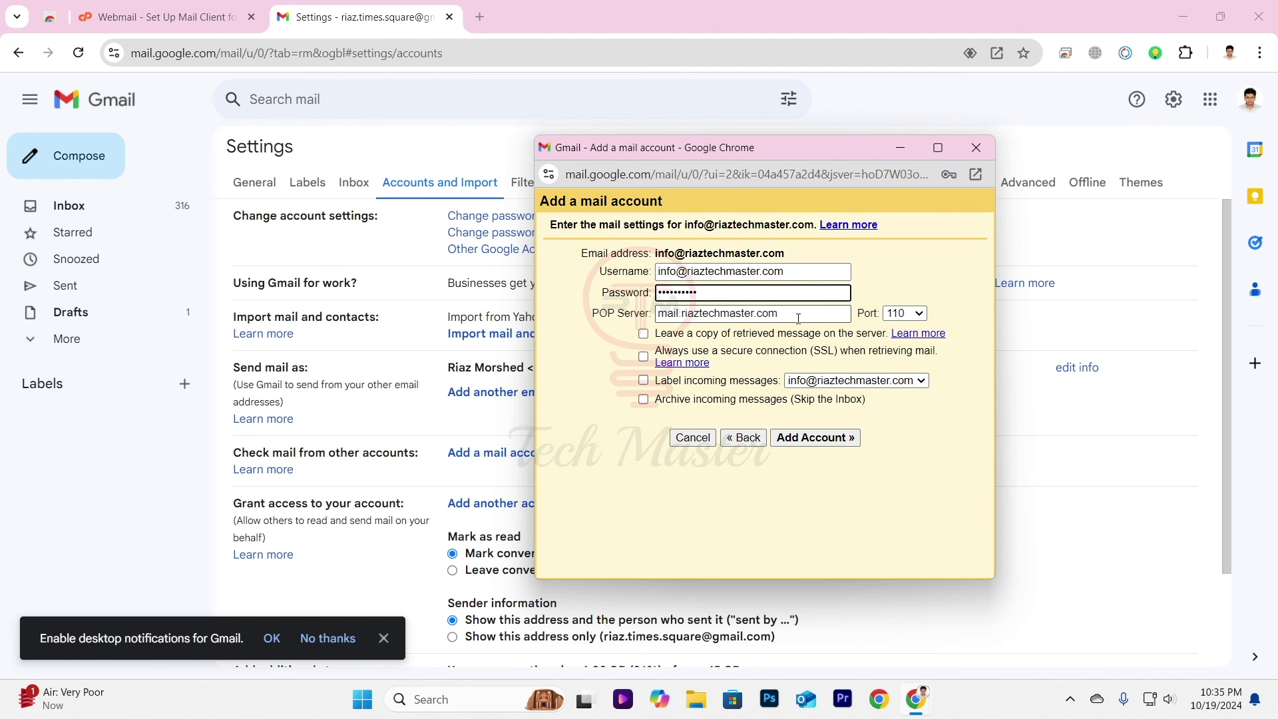
mouse_move(798, 316)
mouse_down()
mouse_move(680, 314)
mouse_move(784, 313)
mouse_up()
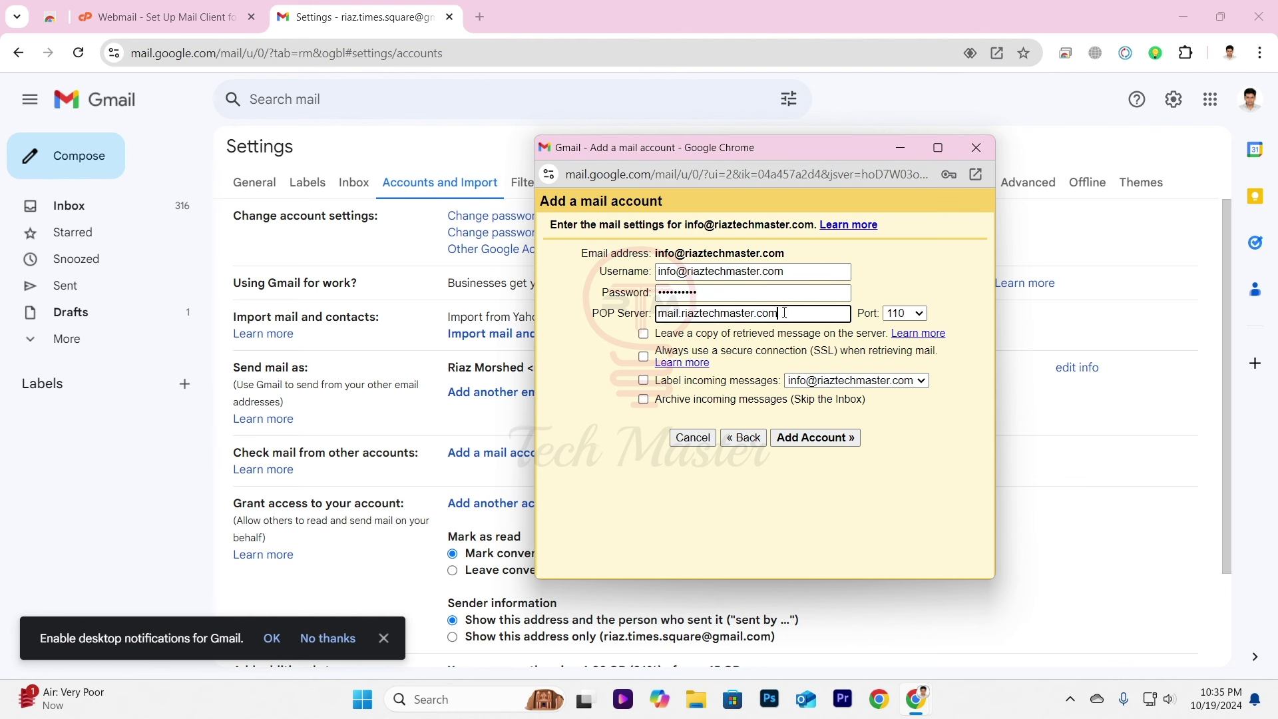
In Webmail settings, highlight incoming server mail.riaztechmaster.com and POP3 port 995.
click(181, 22)
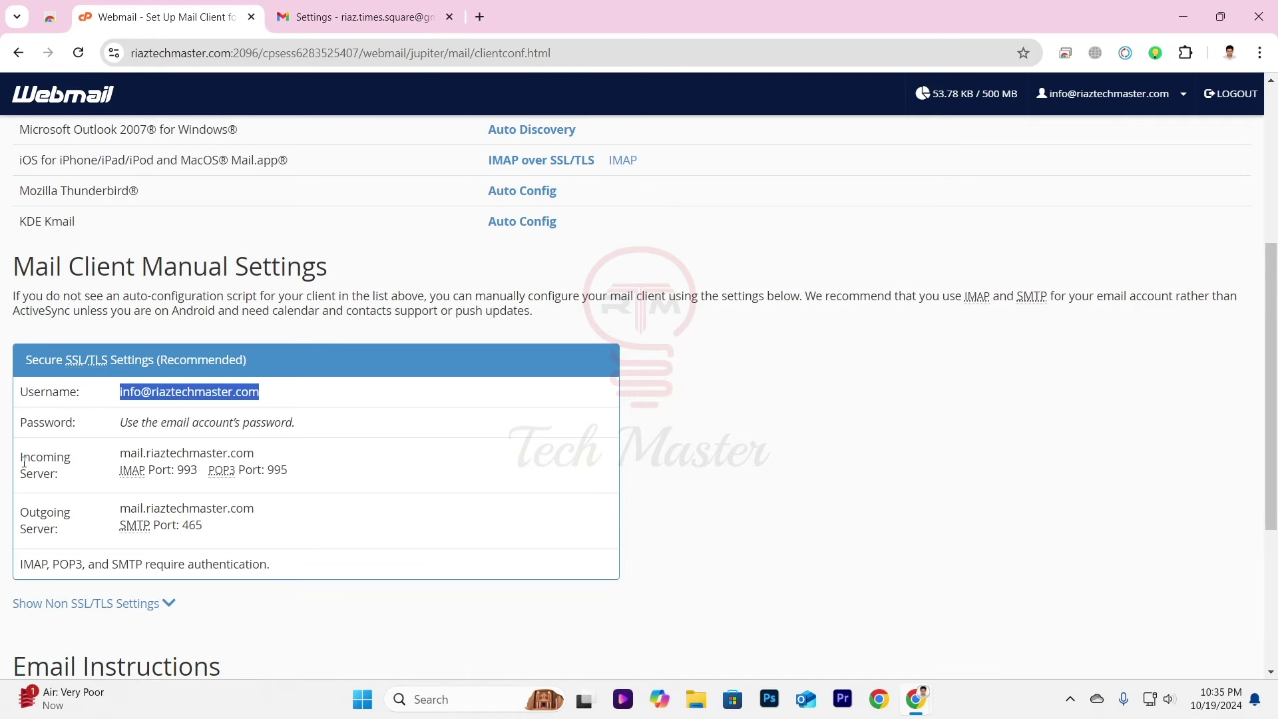
drag(22, 458, 66, 484)
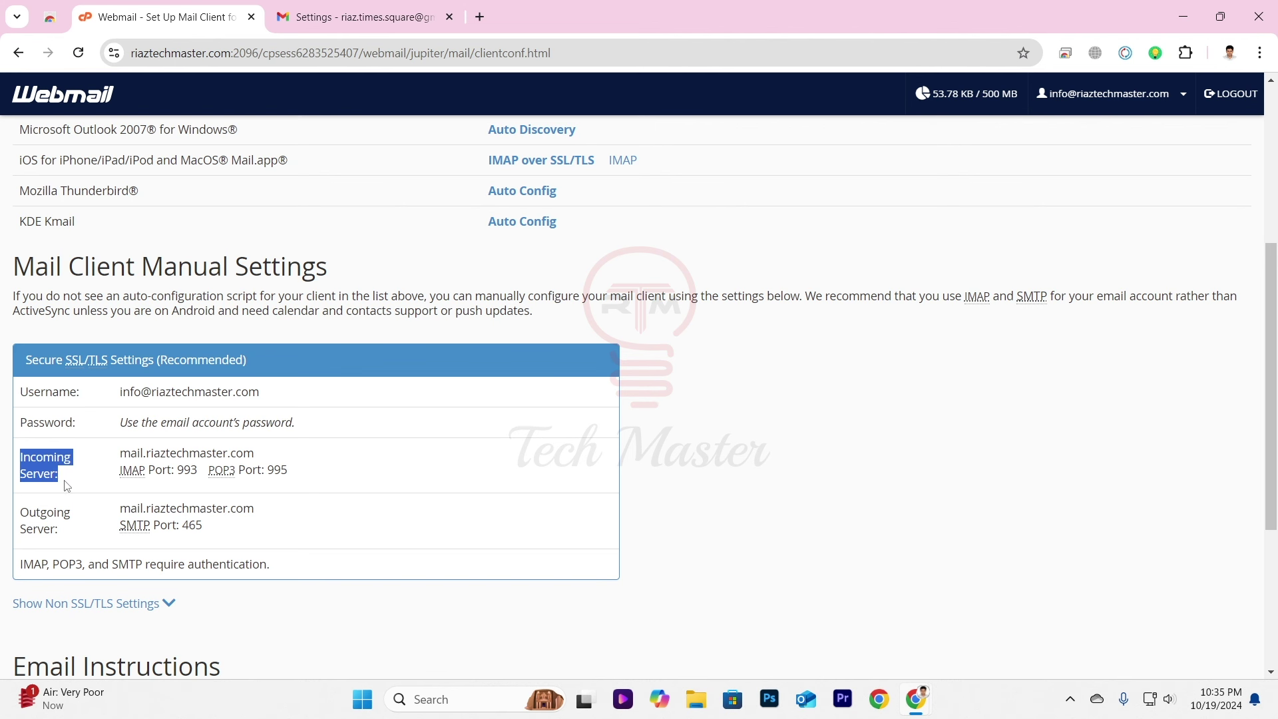
click(78, 482)
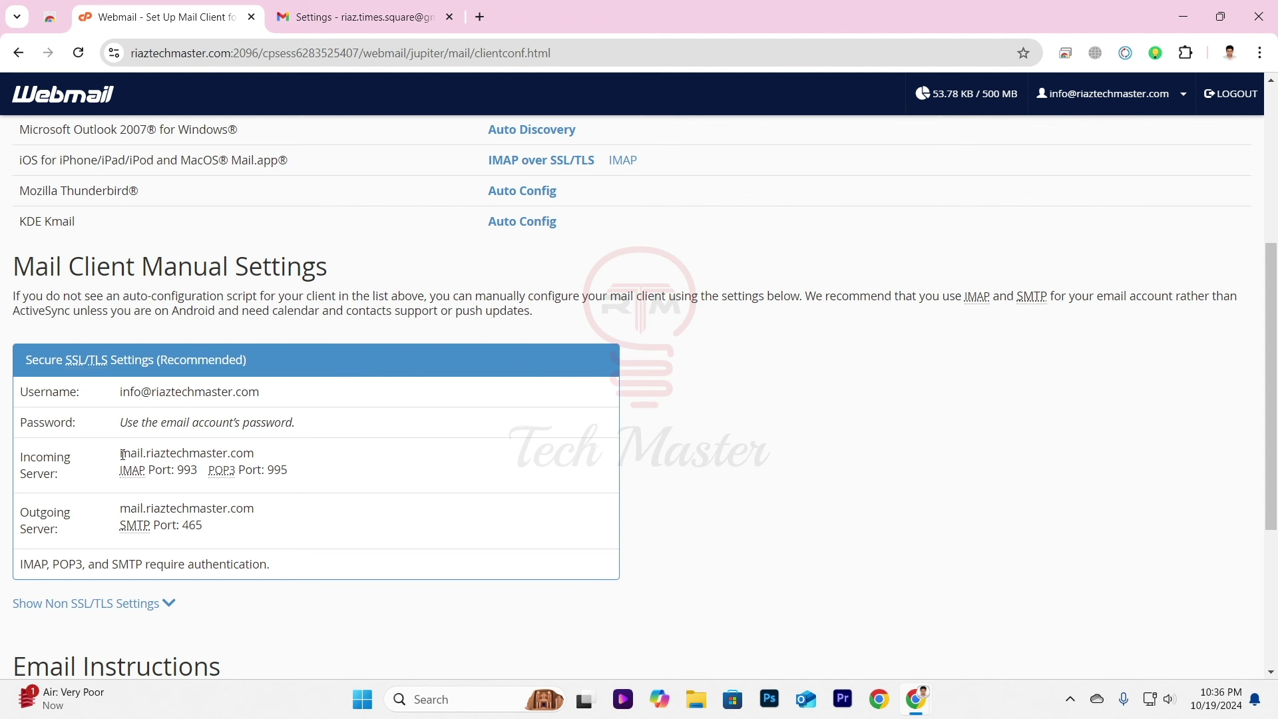
drag(124, 455, 252, 459)
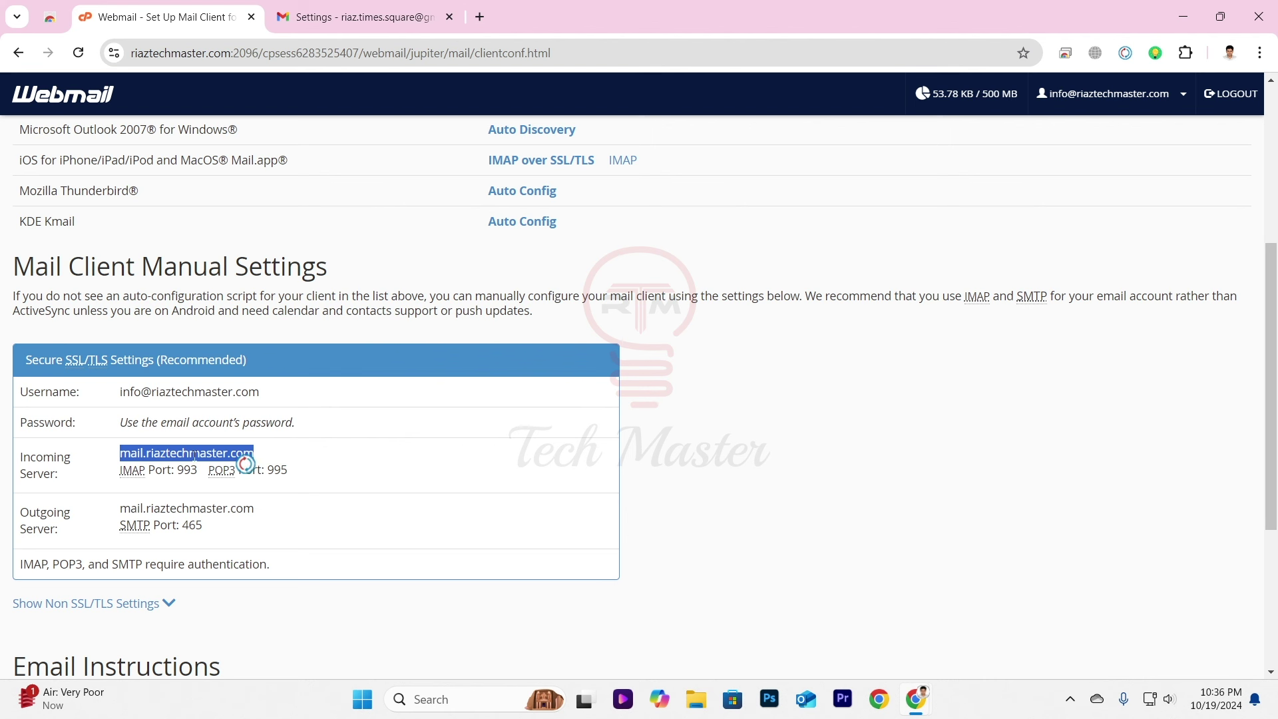
click(209, 473)
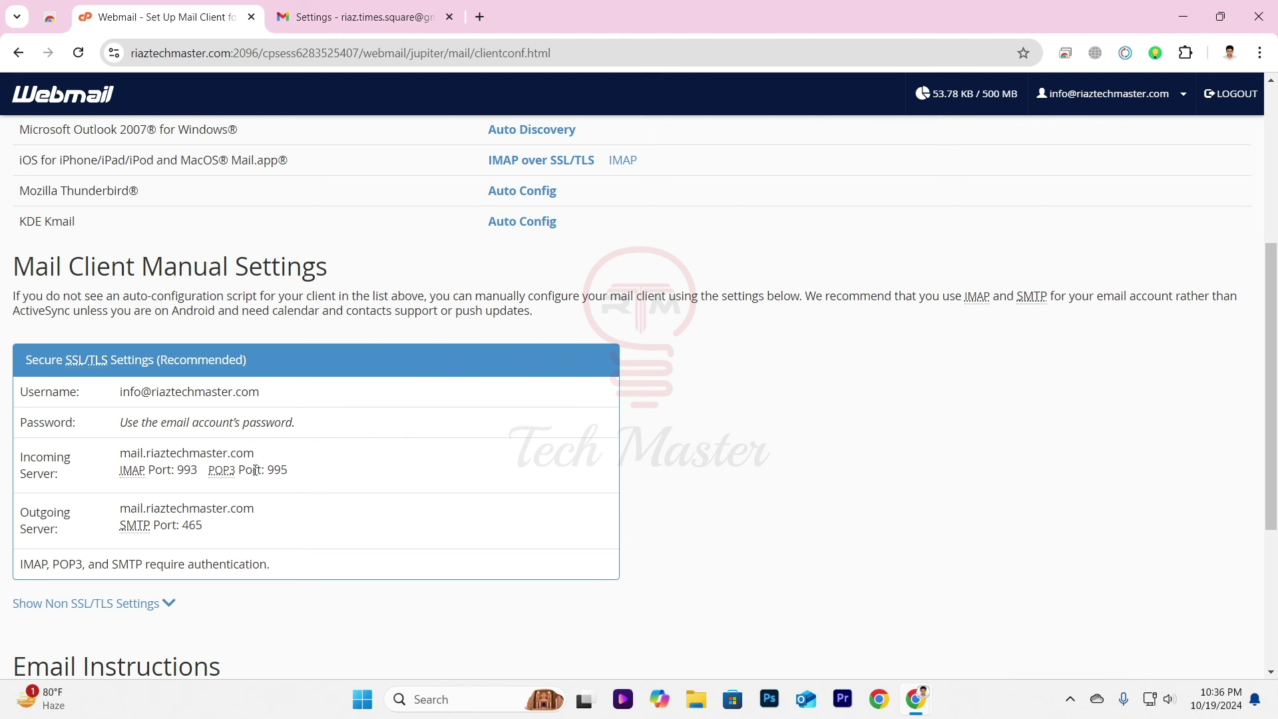
drag(291, 475, 269, 472)
double_click(194, 456)
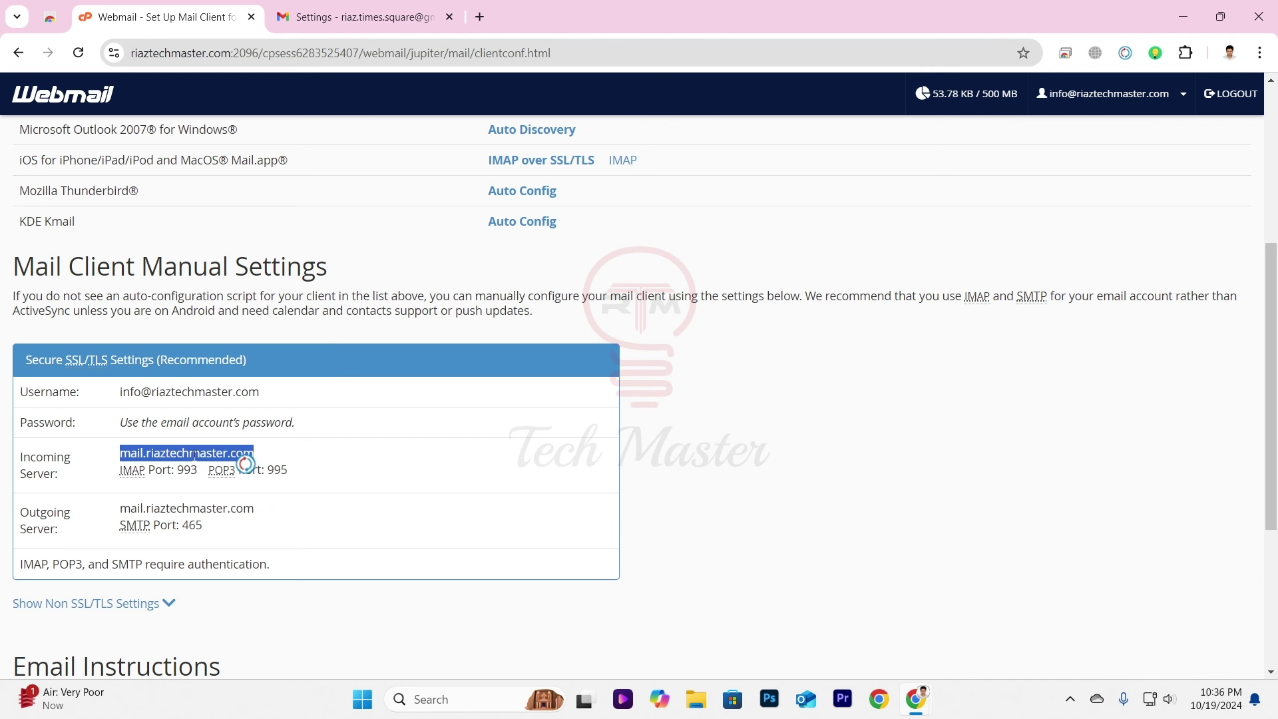
Back in Gmail's Add a mail account form, select the POP server address to compare.
click(355, 17)
mouse_move(942, 699)
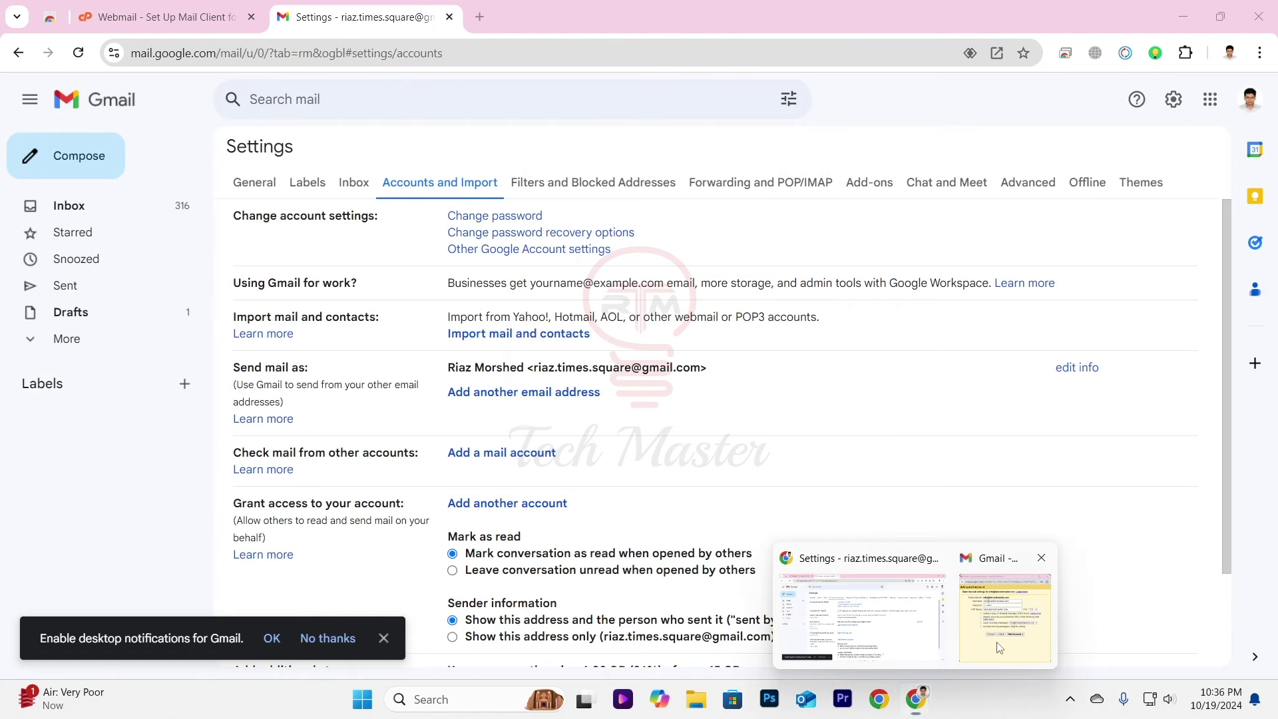
click(1019, 600)
drag(816, 313, 653, 314)
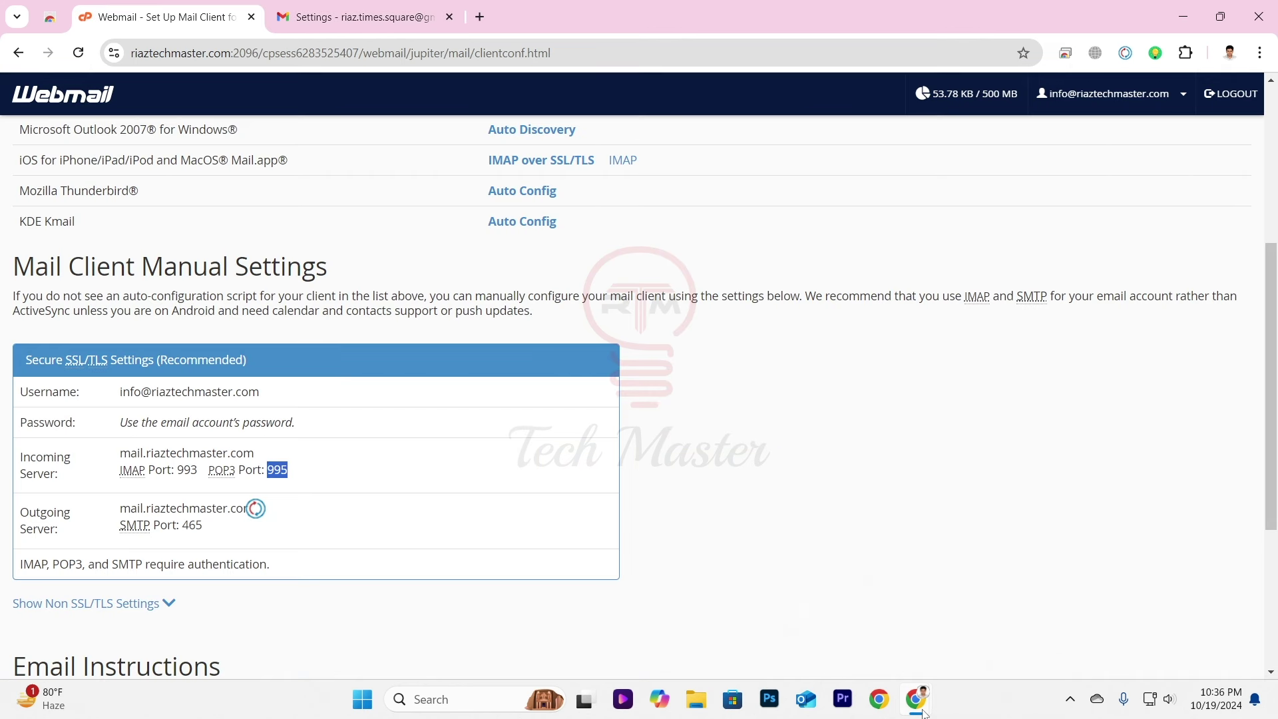
Set the POP port to 995, always use SSL, and label incoming messages.
mouse_move(925, 708)
click(996, 645)
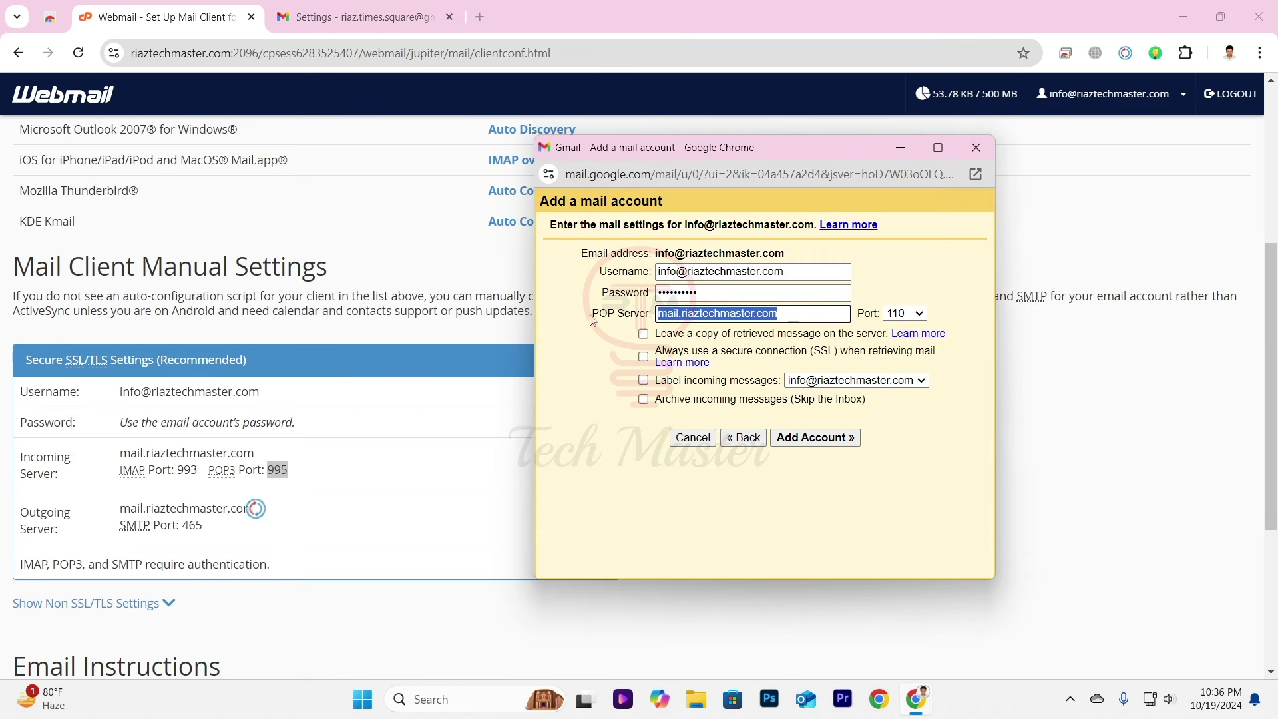
drag(600, 313, 624, 313)
click(916, 313)
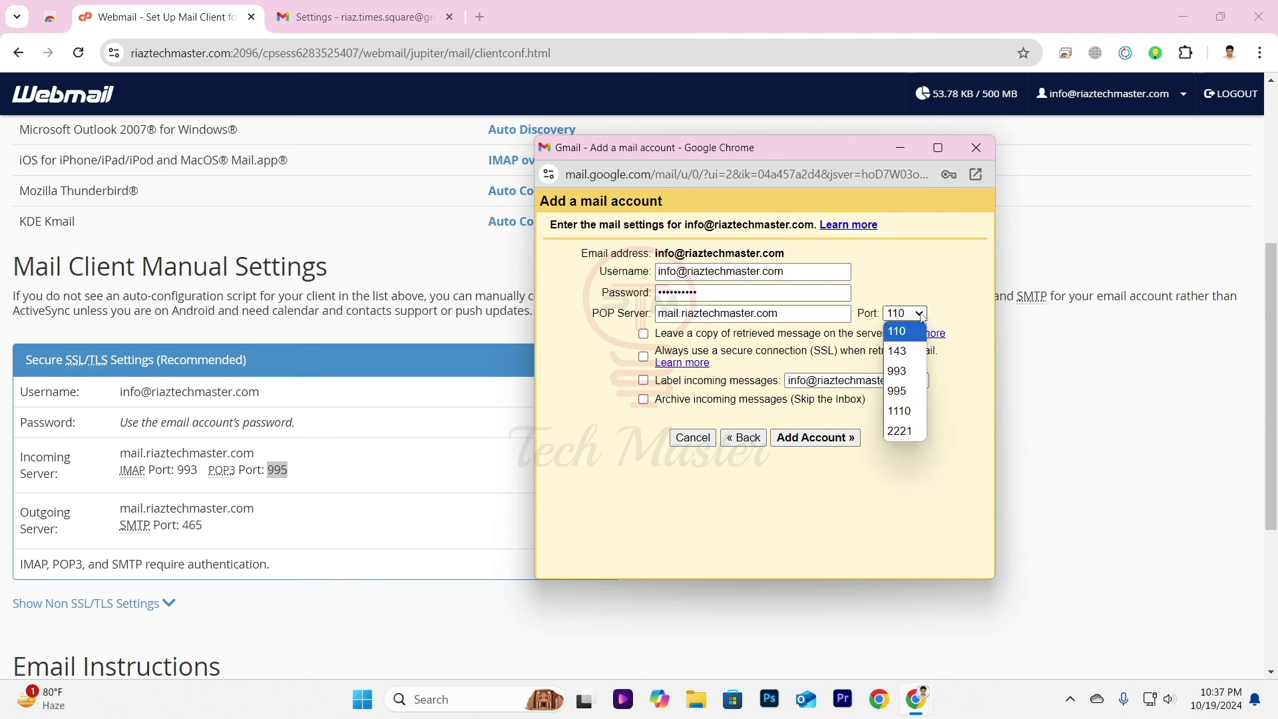
click(912, 397)
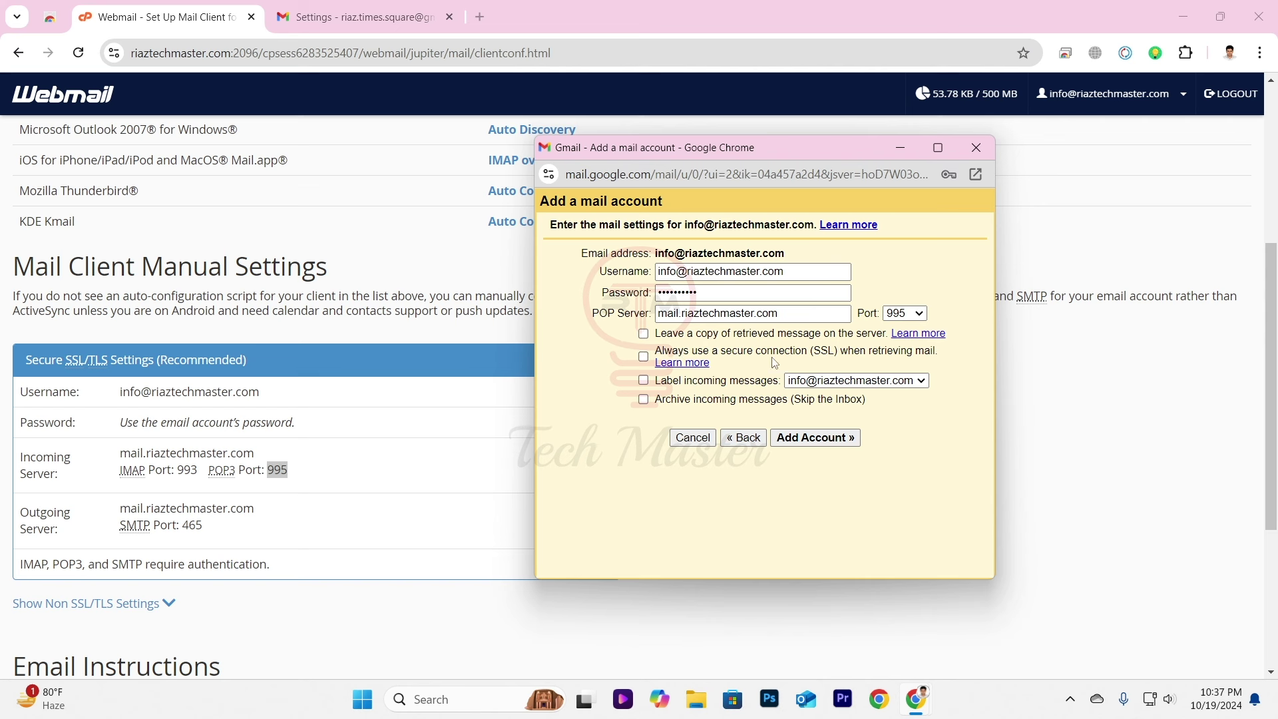
click(643, 357)
click(644, 381)
click(827, 445)
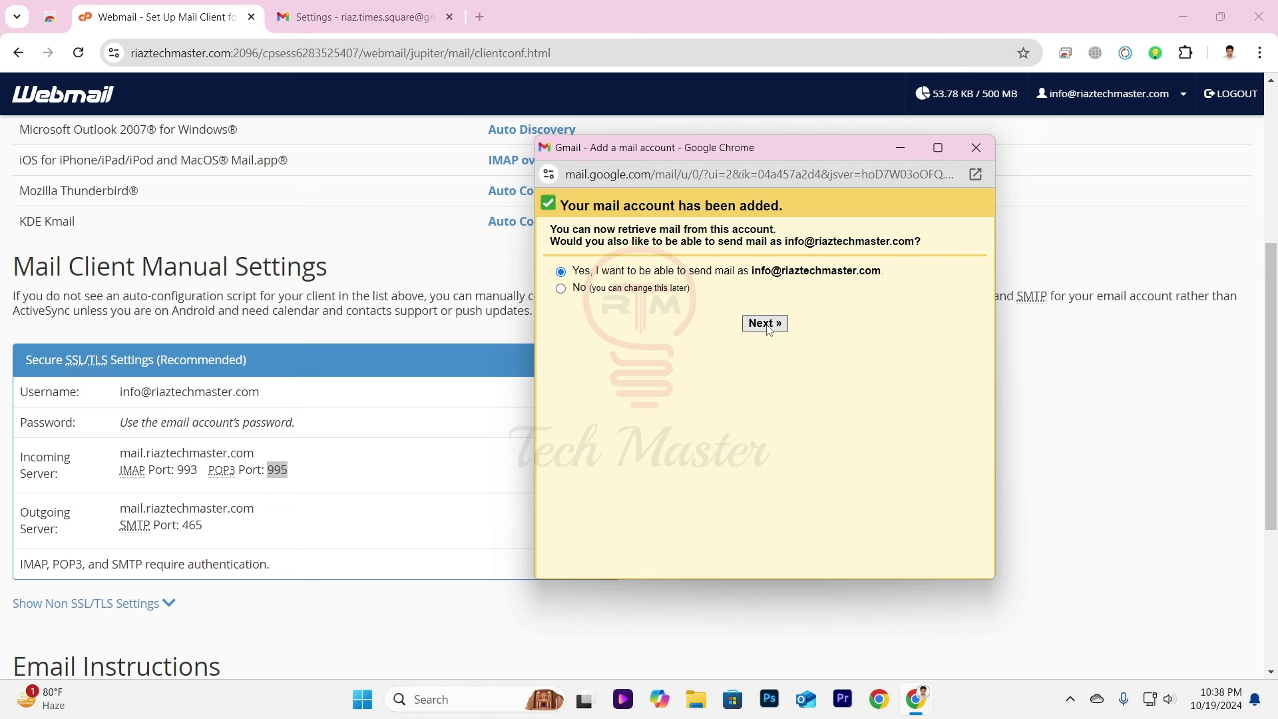
click(770, 330)
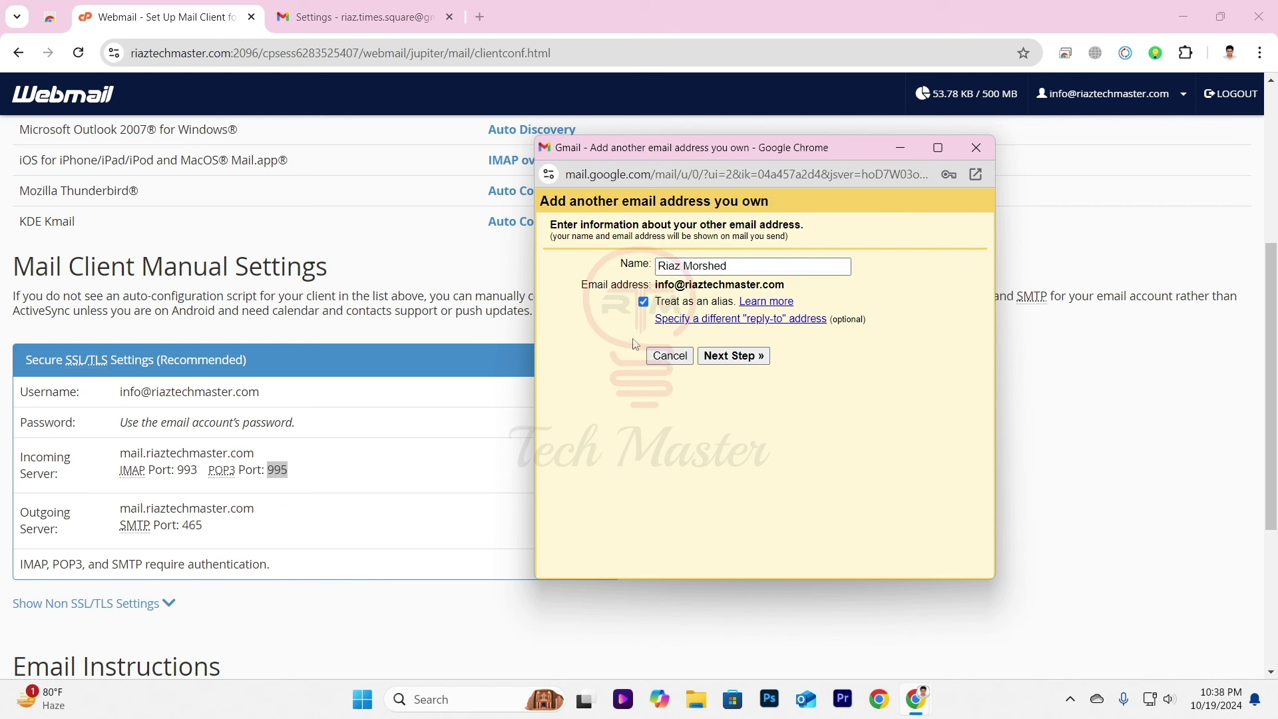
click(744, 359)
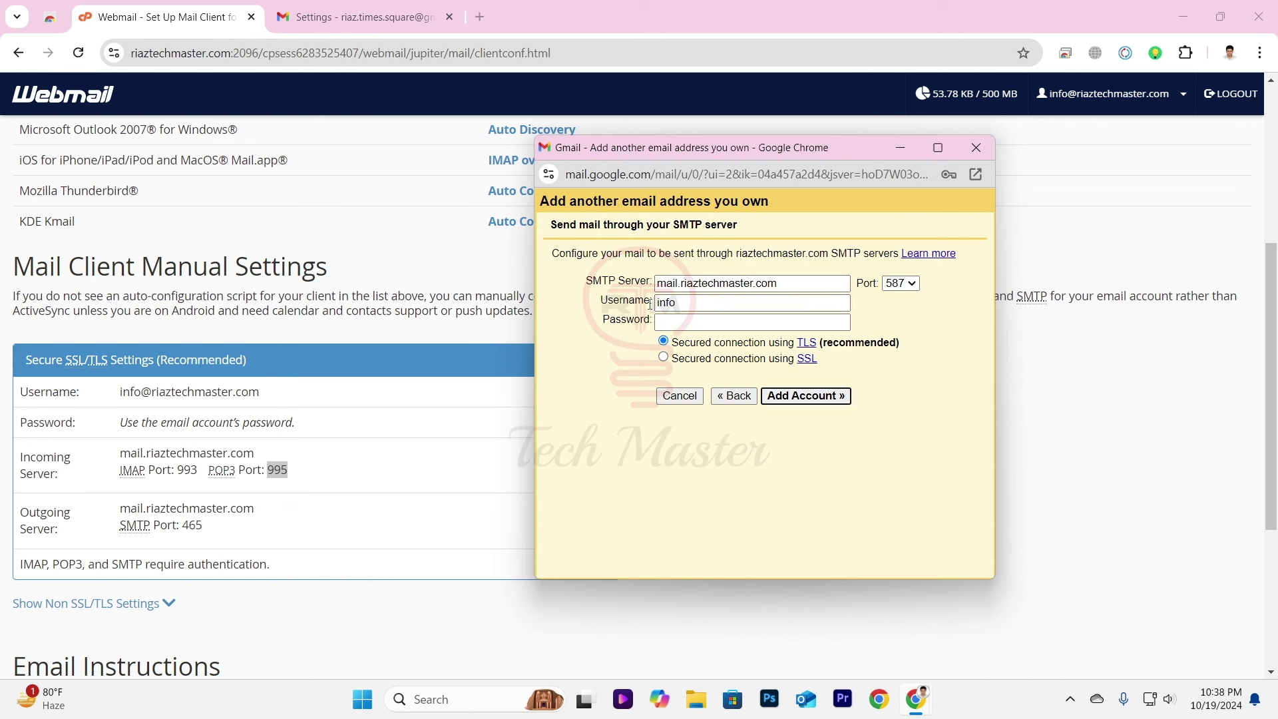
double_click(660, 303)
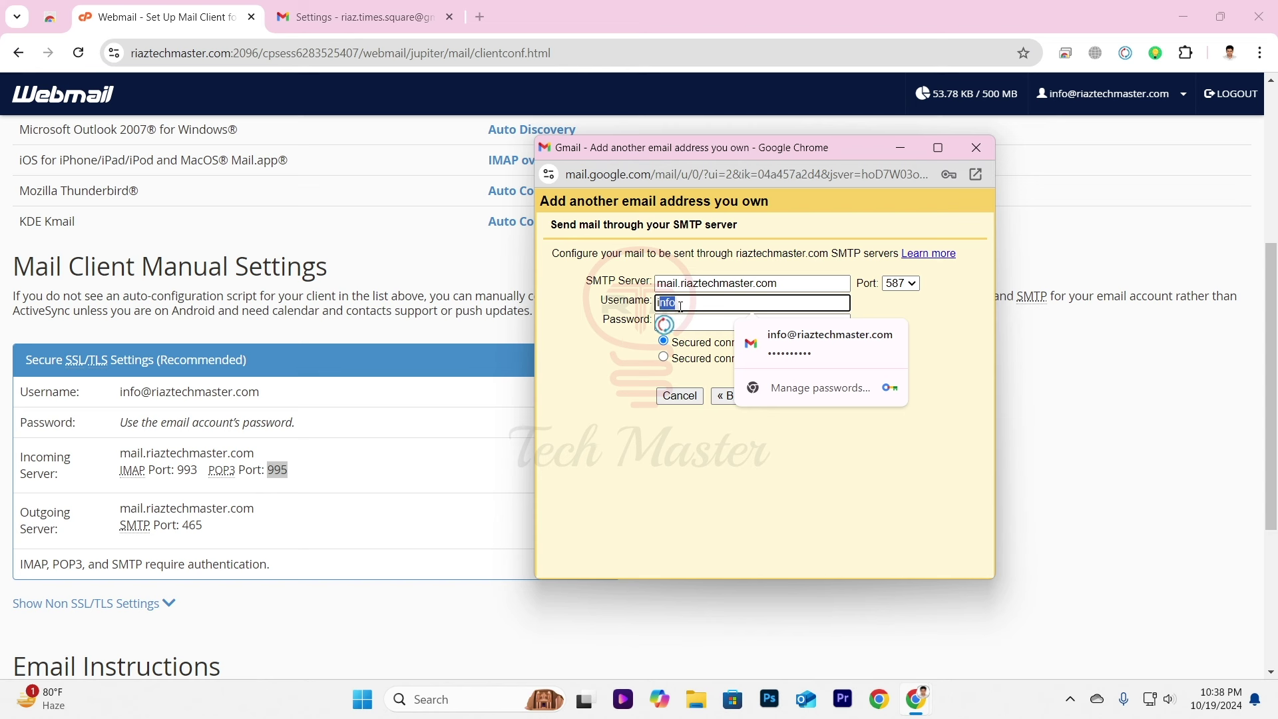
click(709, 322)
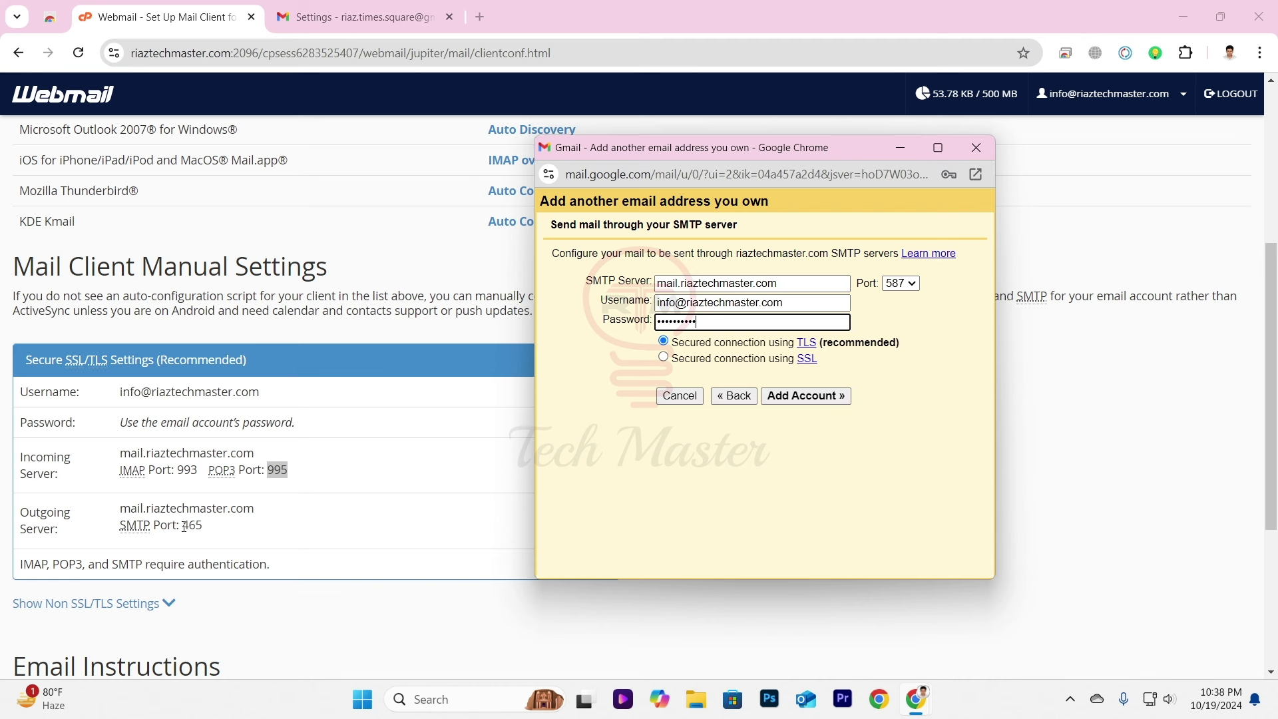
Change the outgoing SMTP port to 465 with SSL and submit the account.
click(914, 284)
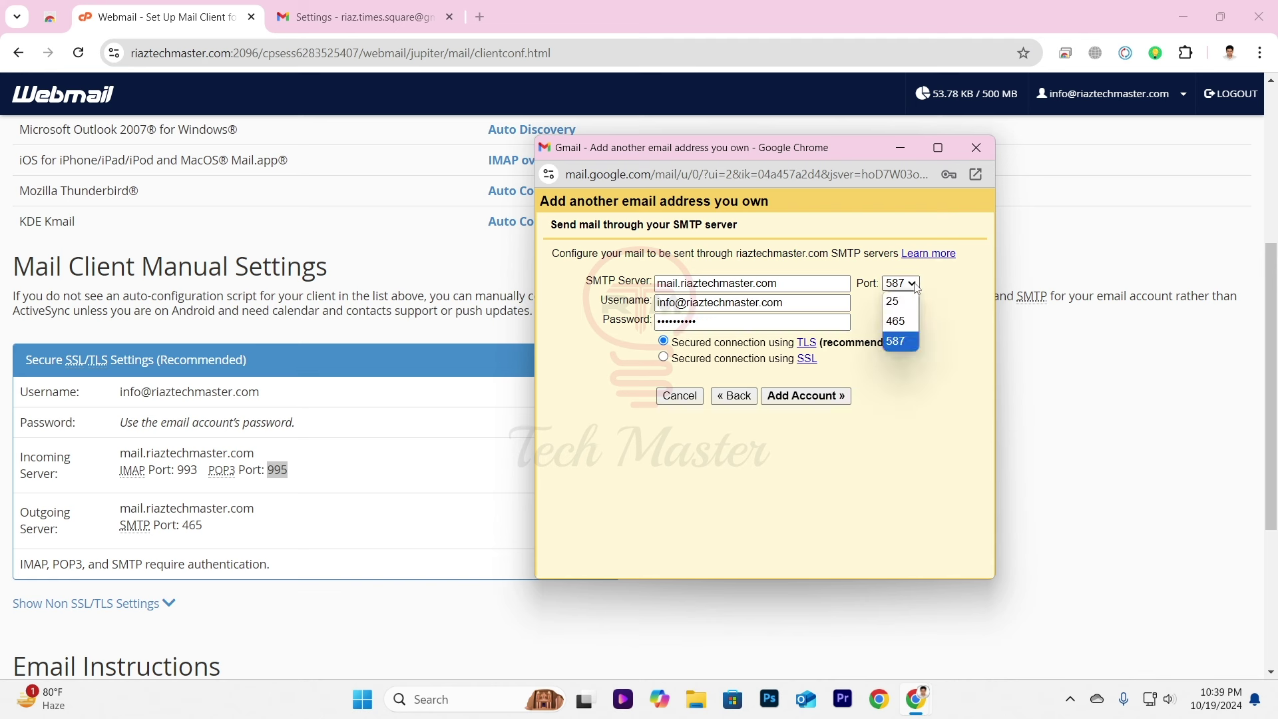
click(906, 322)
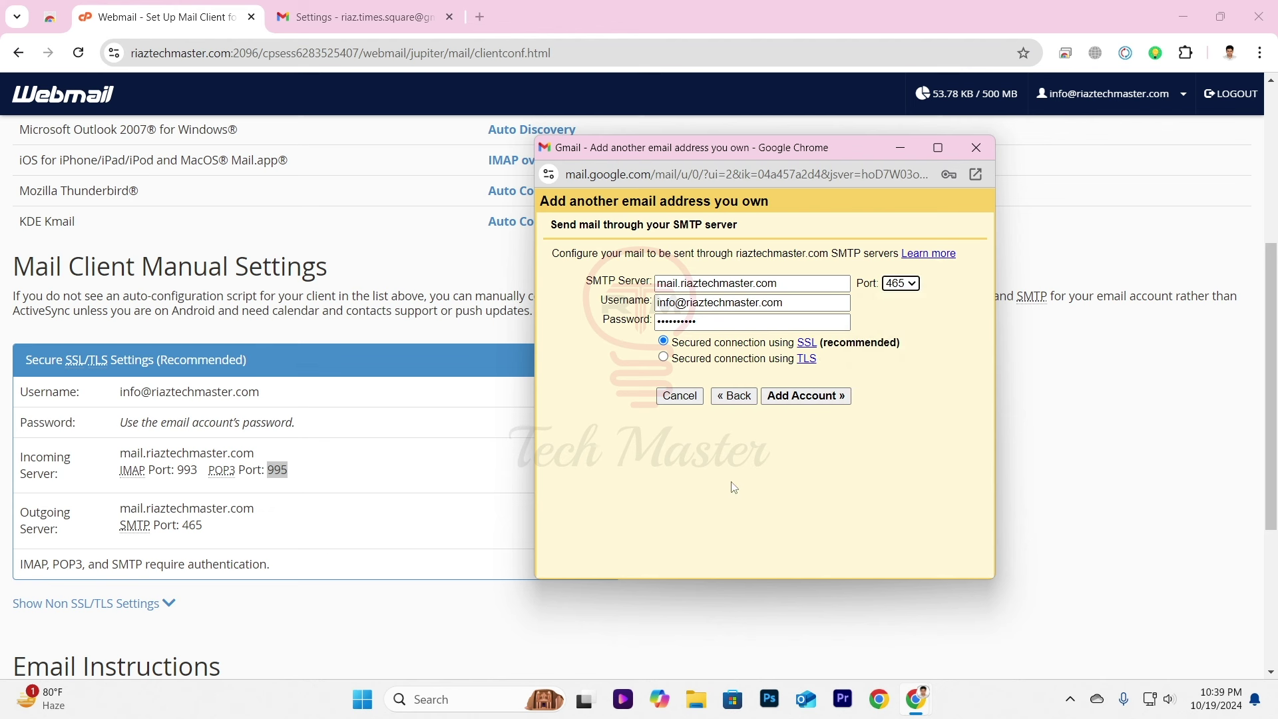
click(809, 398)
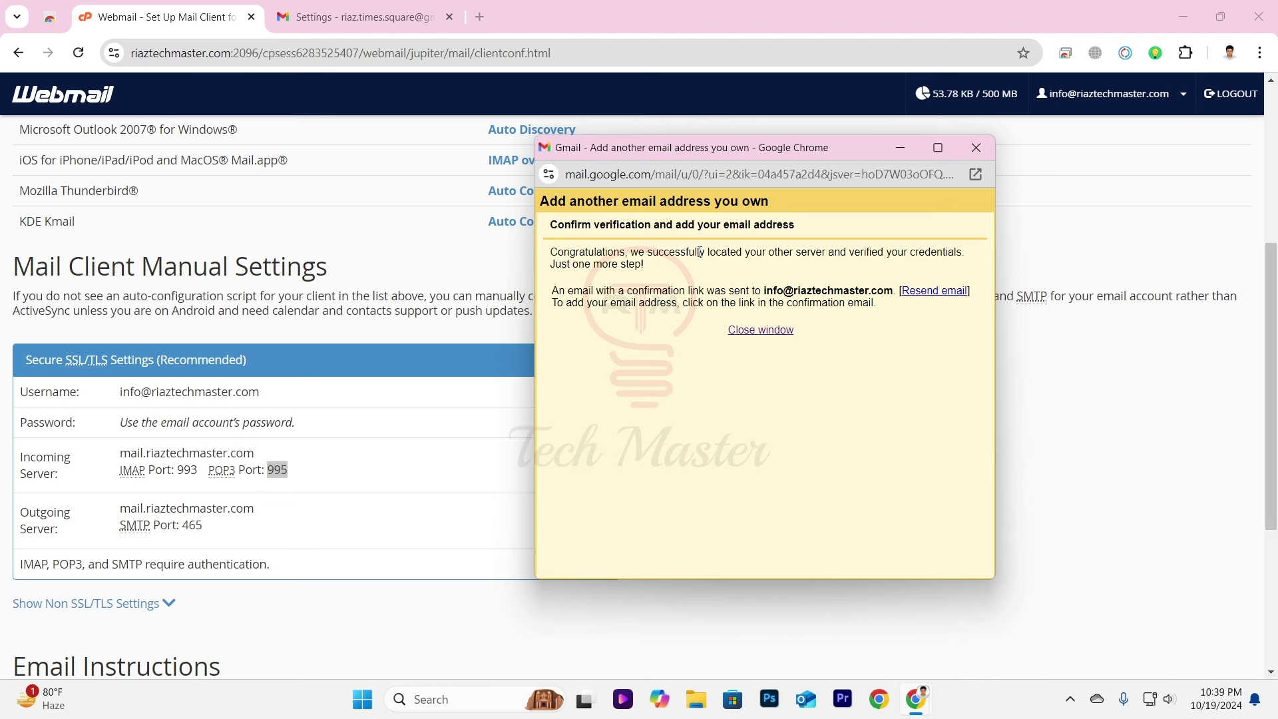
Highlight the credentials-verified message, then minimize the Gmail setup window.
drag(796, 256, 950, 271)
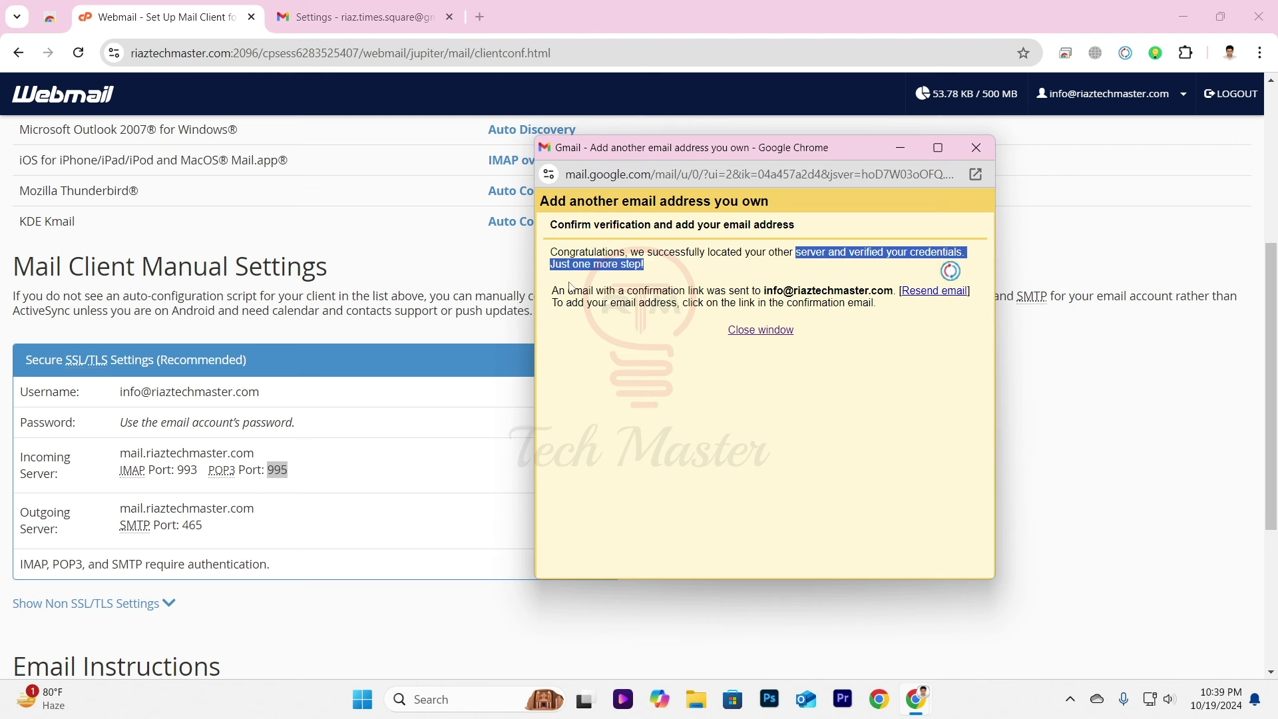
click(702, 426)
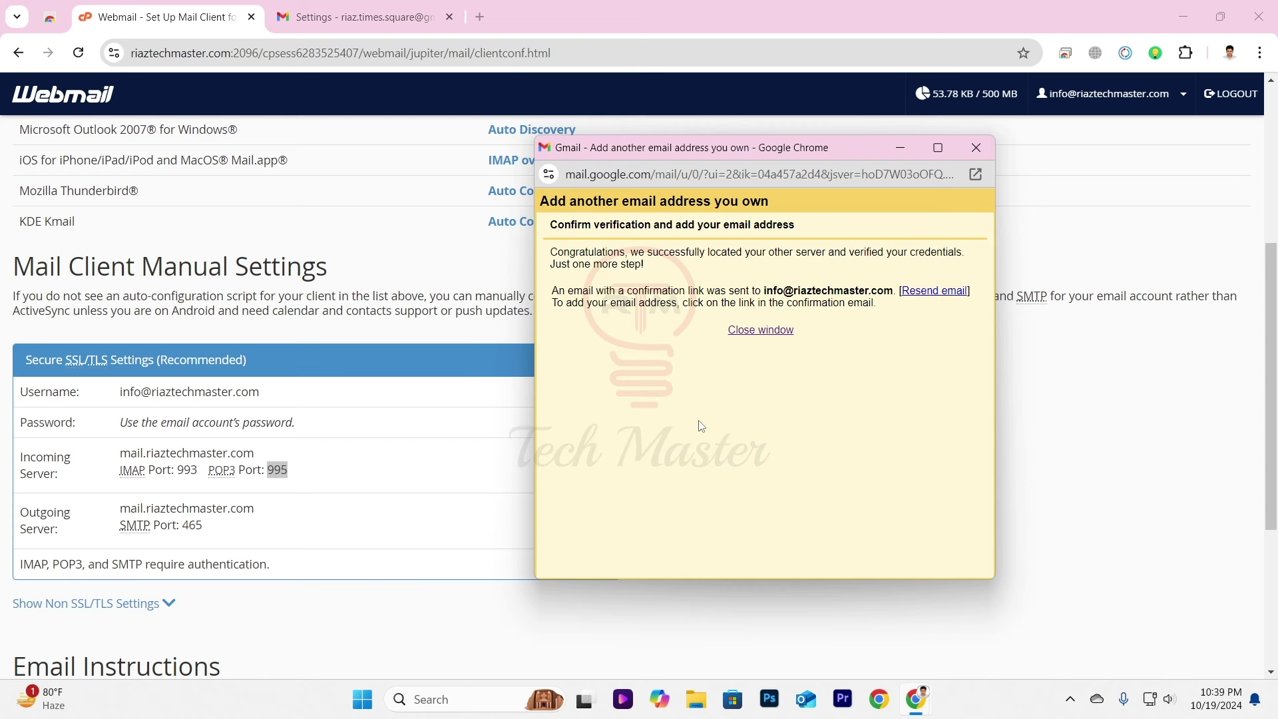
click(904, 148)
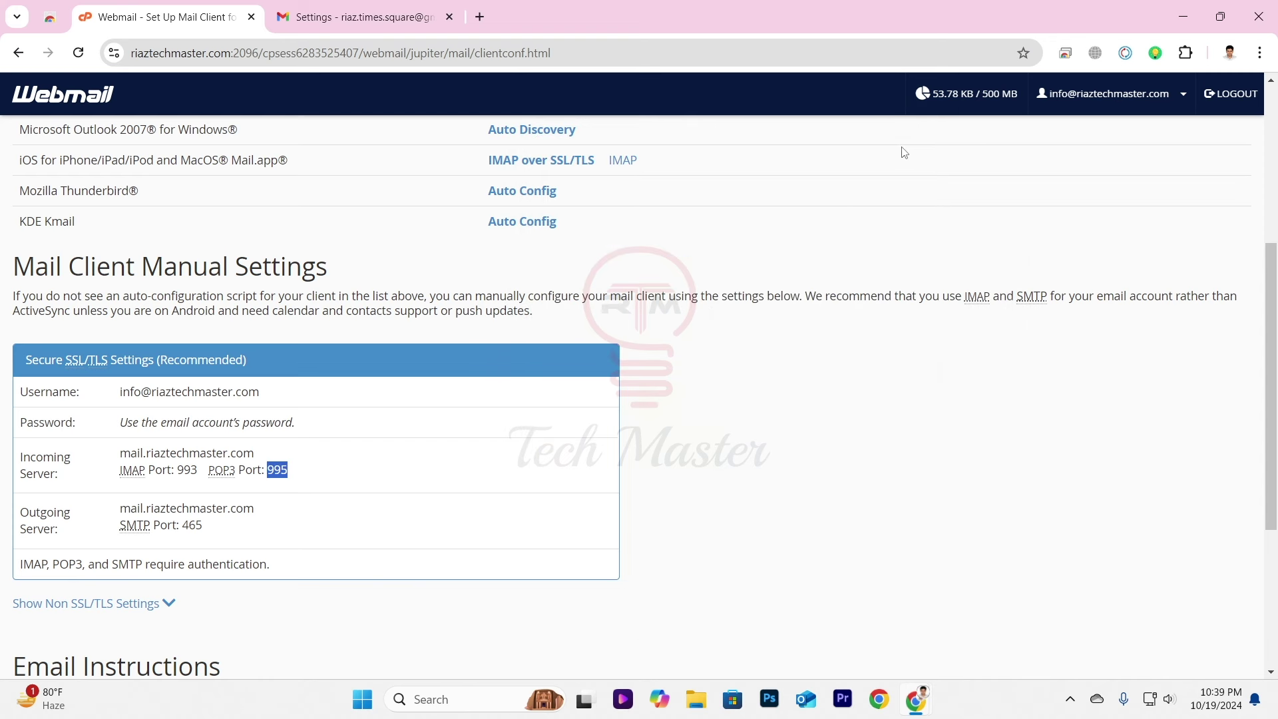
scroll(255, 311, up, 2)
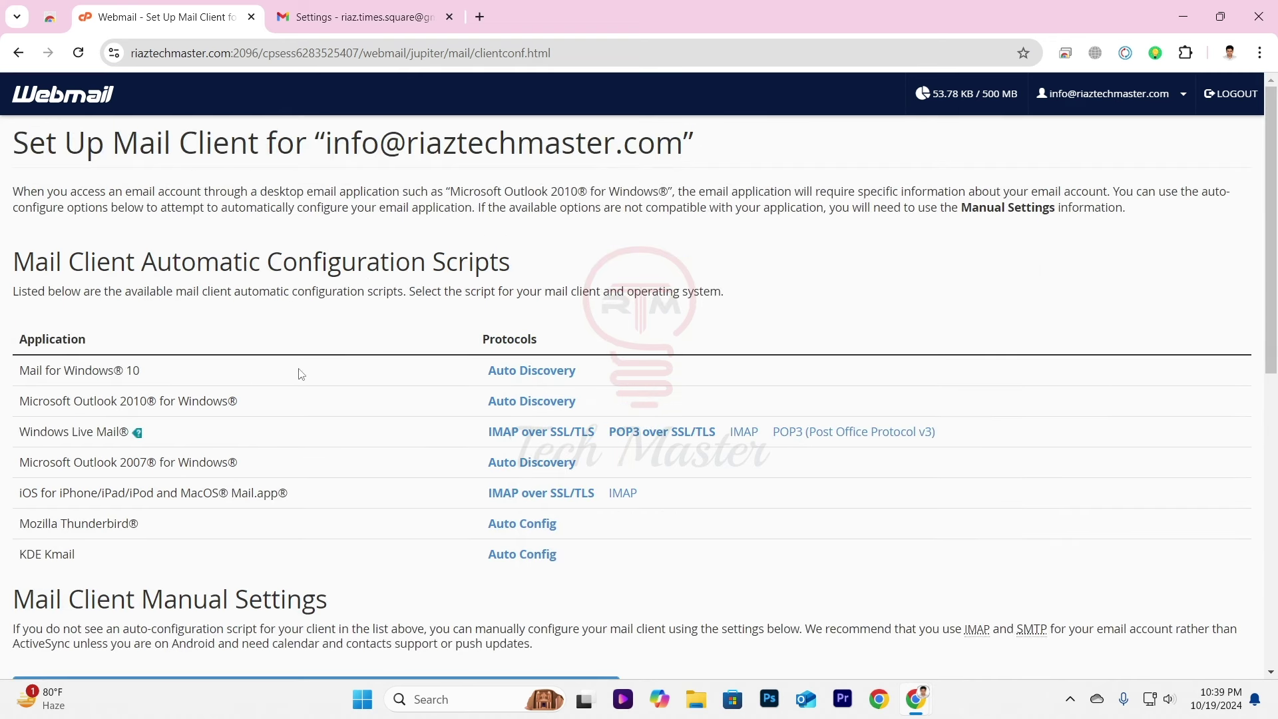
From the webmail home, open the Roundcube inbox and the 'Gmail Confirmation - Send Mail as' email.
scroll(485, 498, down, 10)
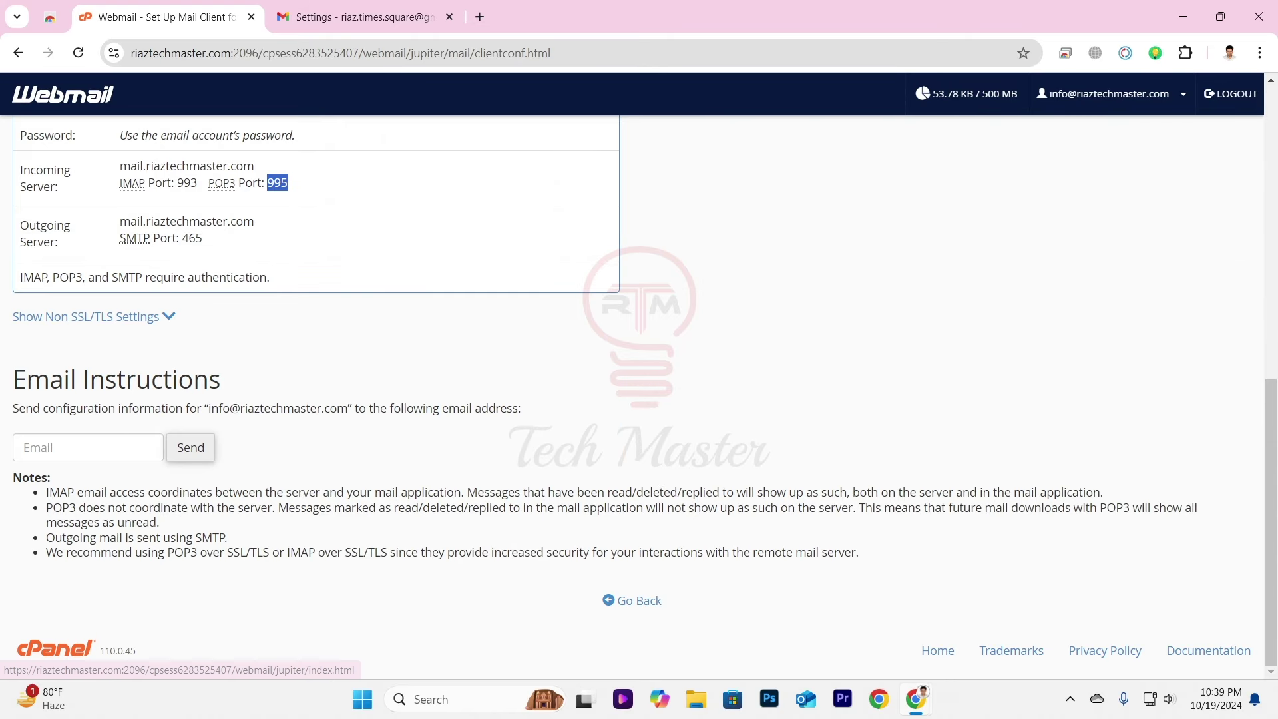
click(633, 607)
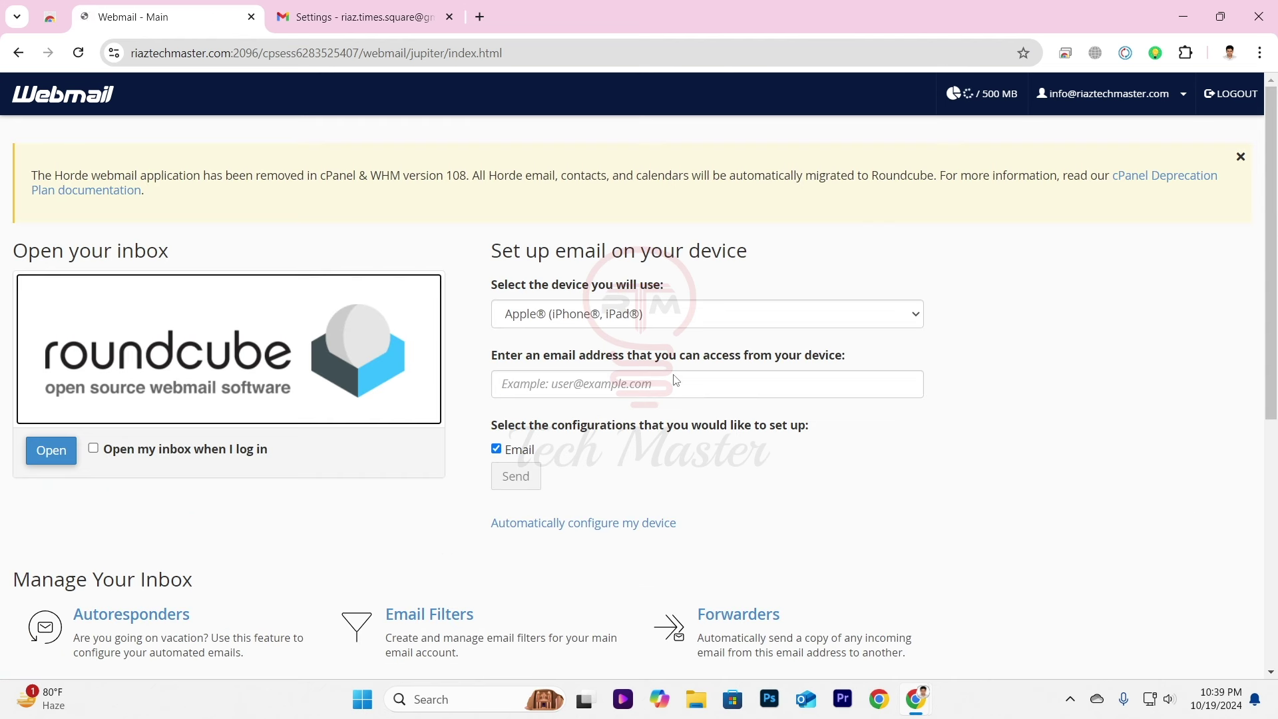
click(53, 460)
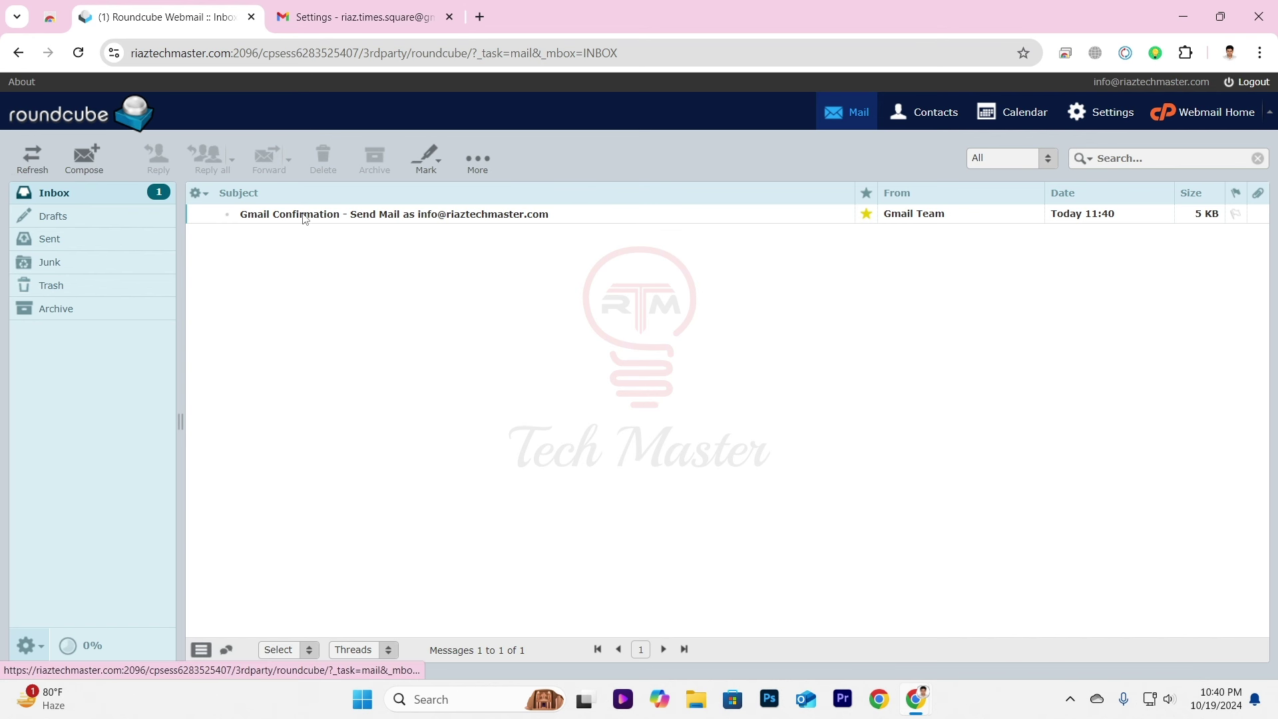
click(290, 219)
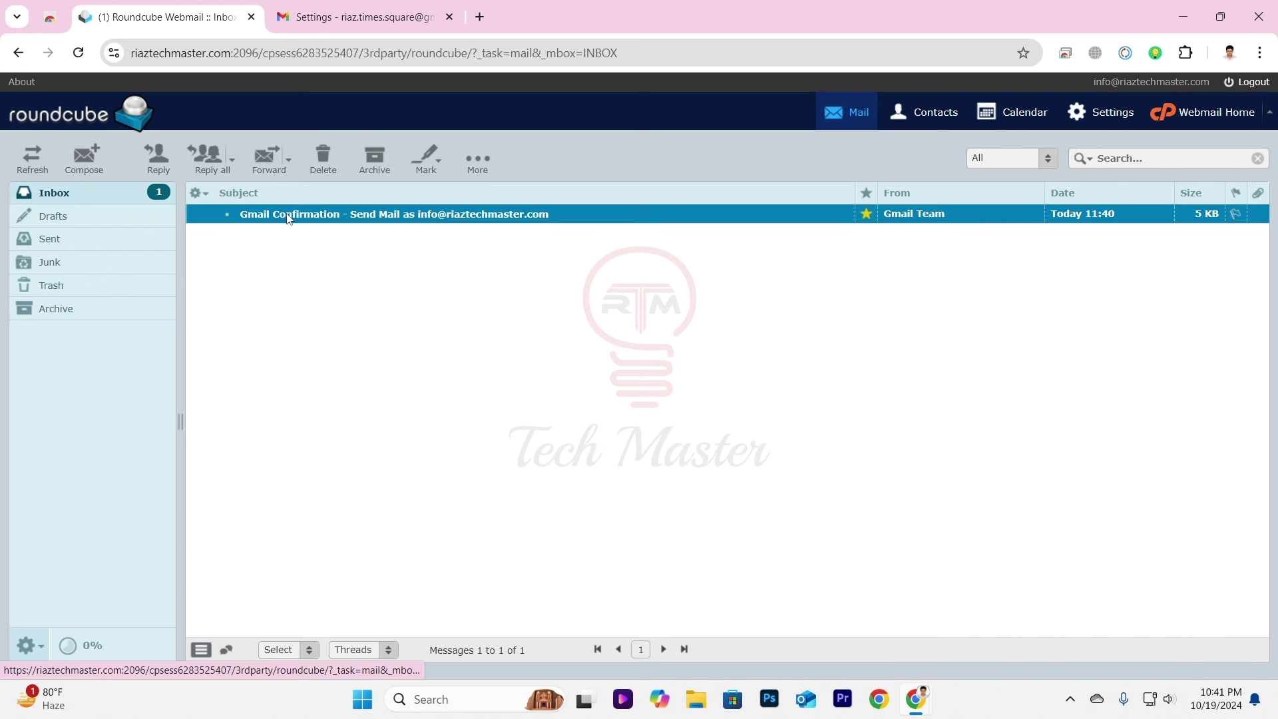
double_click(290, 217)
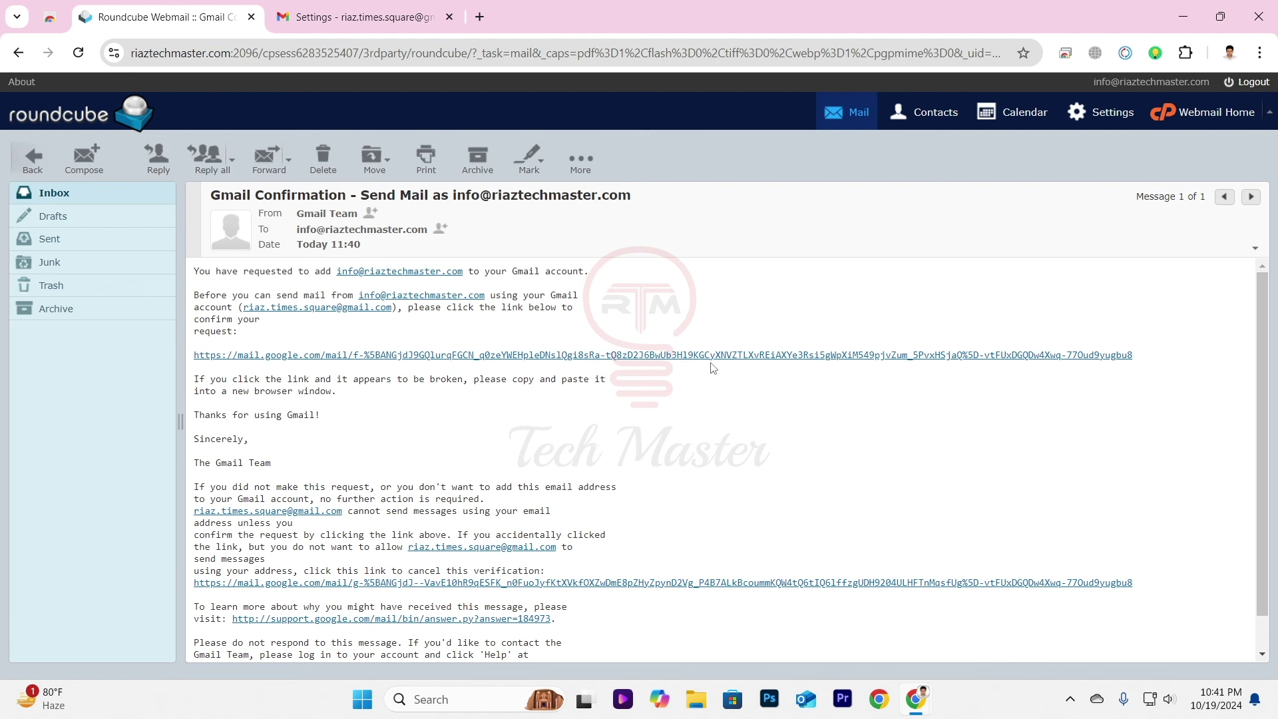
click(710, 356)
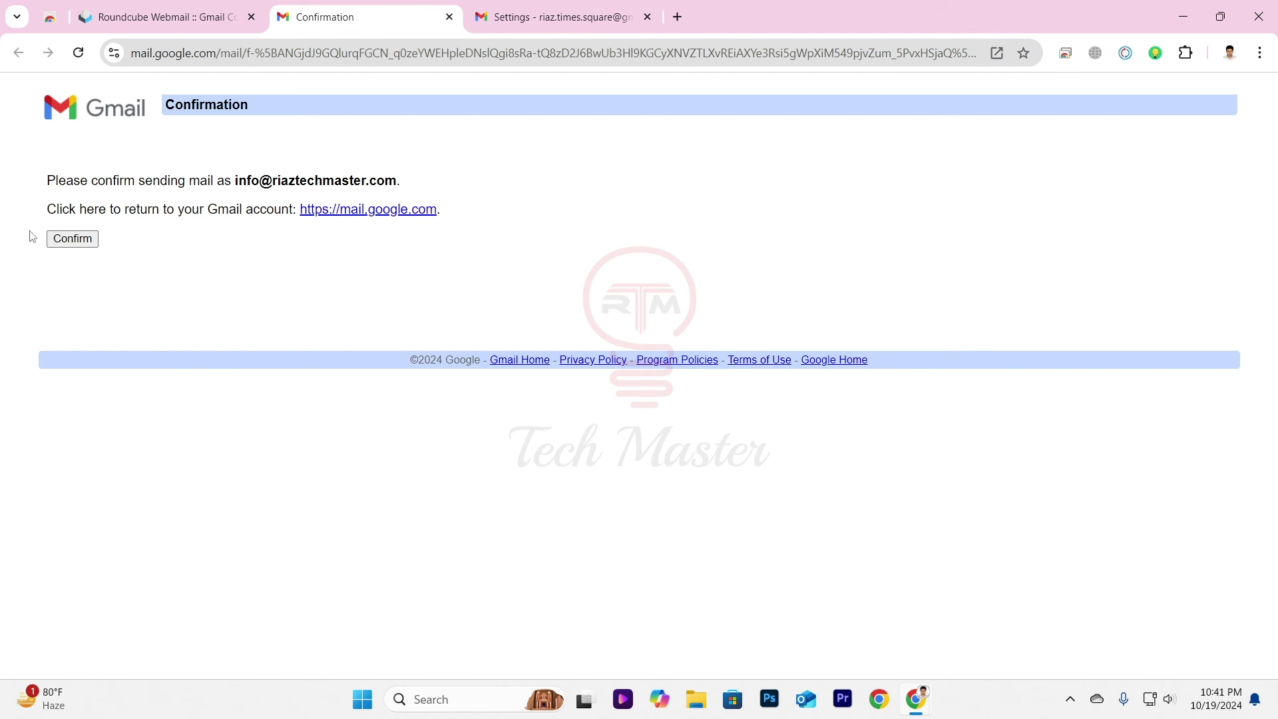
click(73, 240)
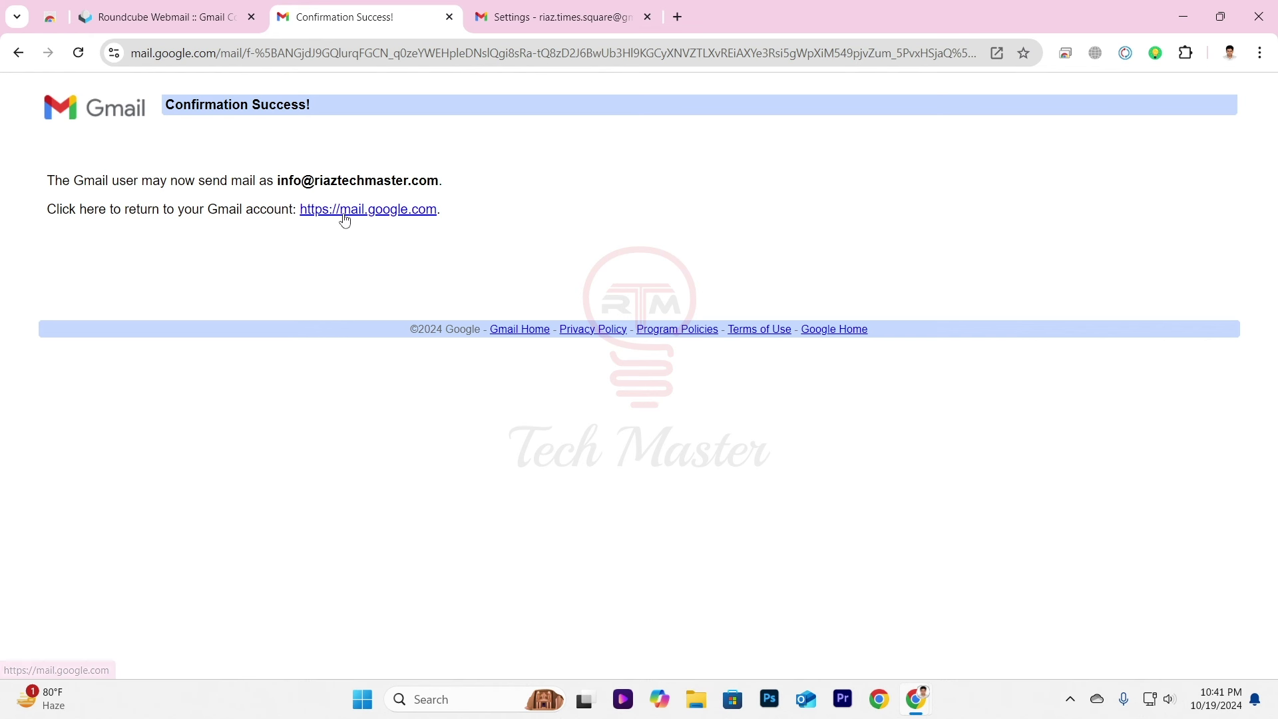
click(398, 214)
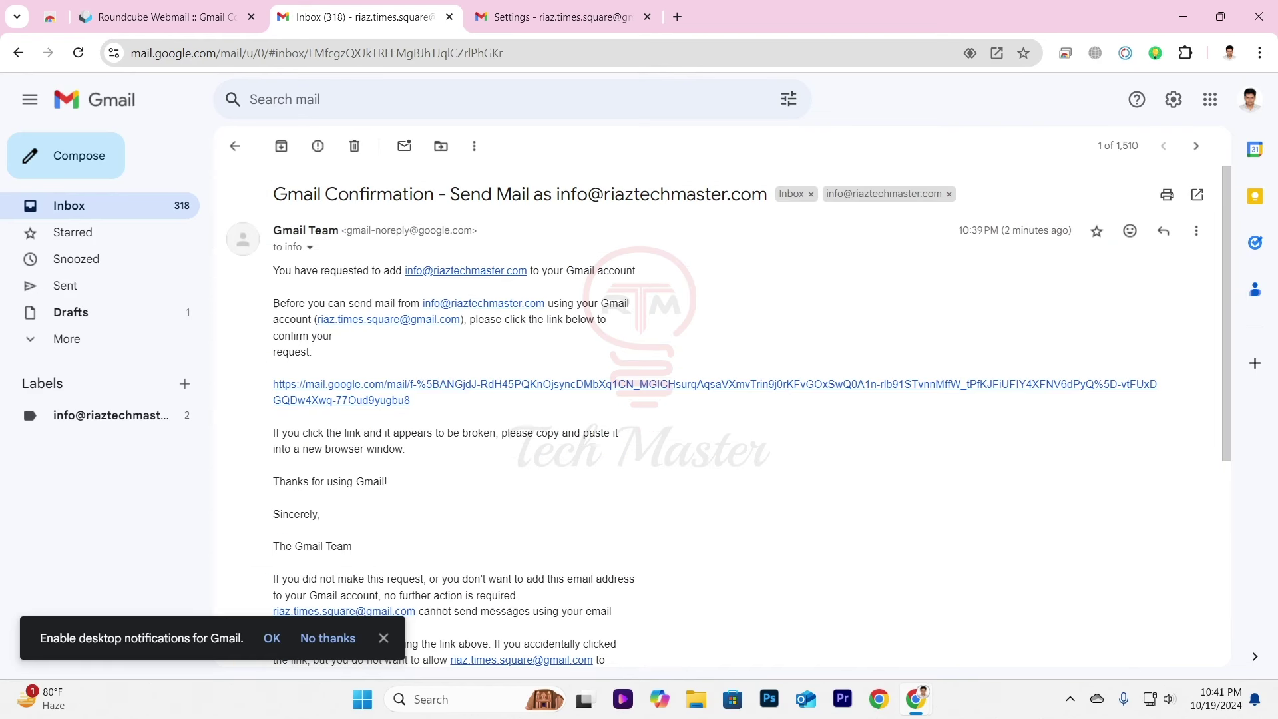
click(325, 241)
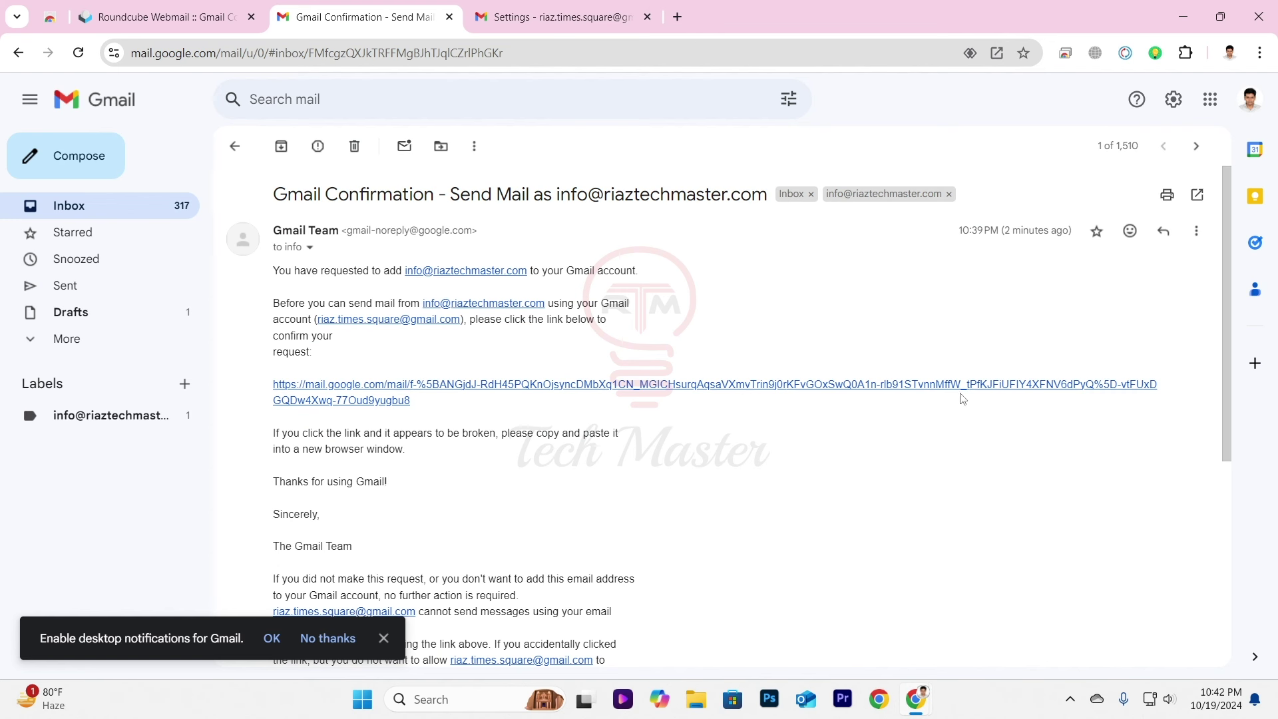
click(235, 147)
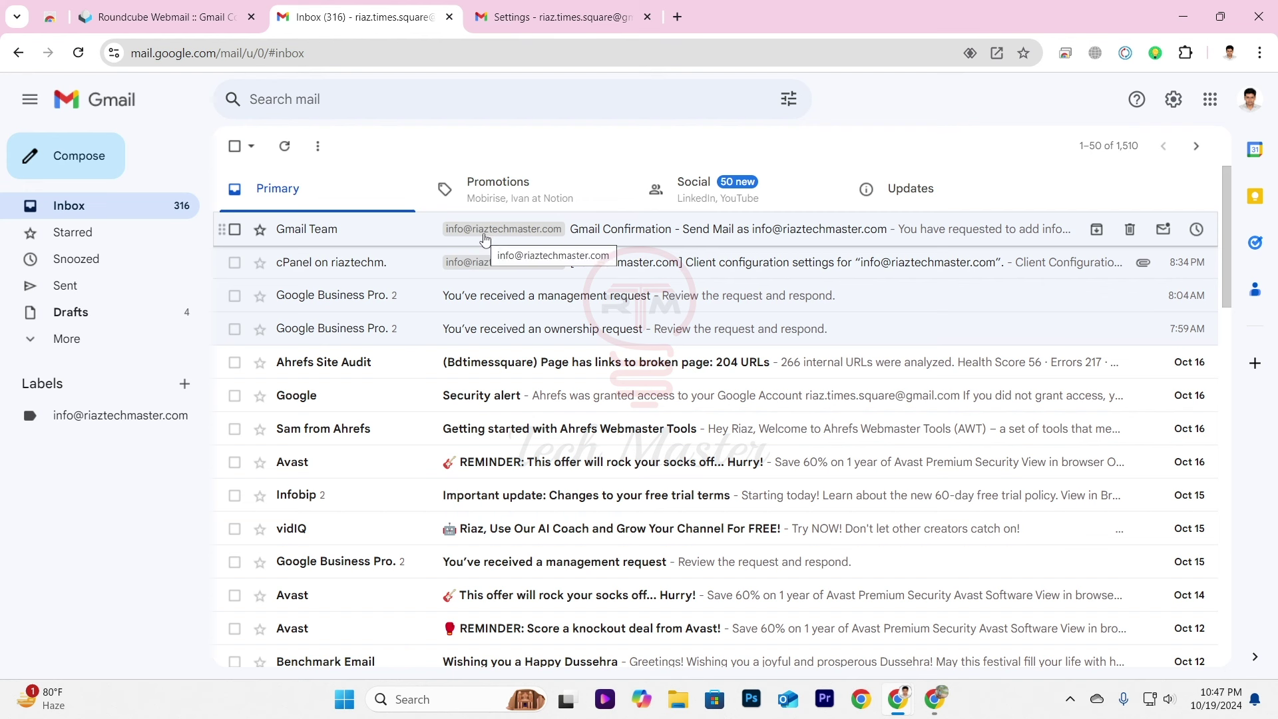
Open Gmail's full settings at the Accounts and Import page.
click(1177, 107)
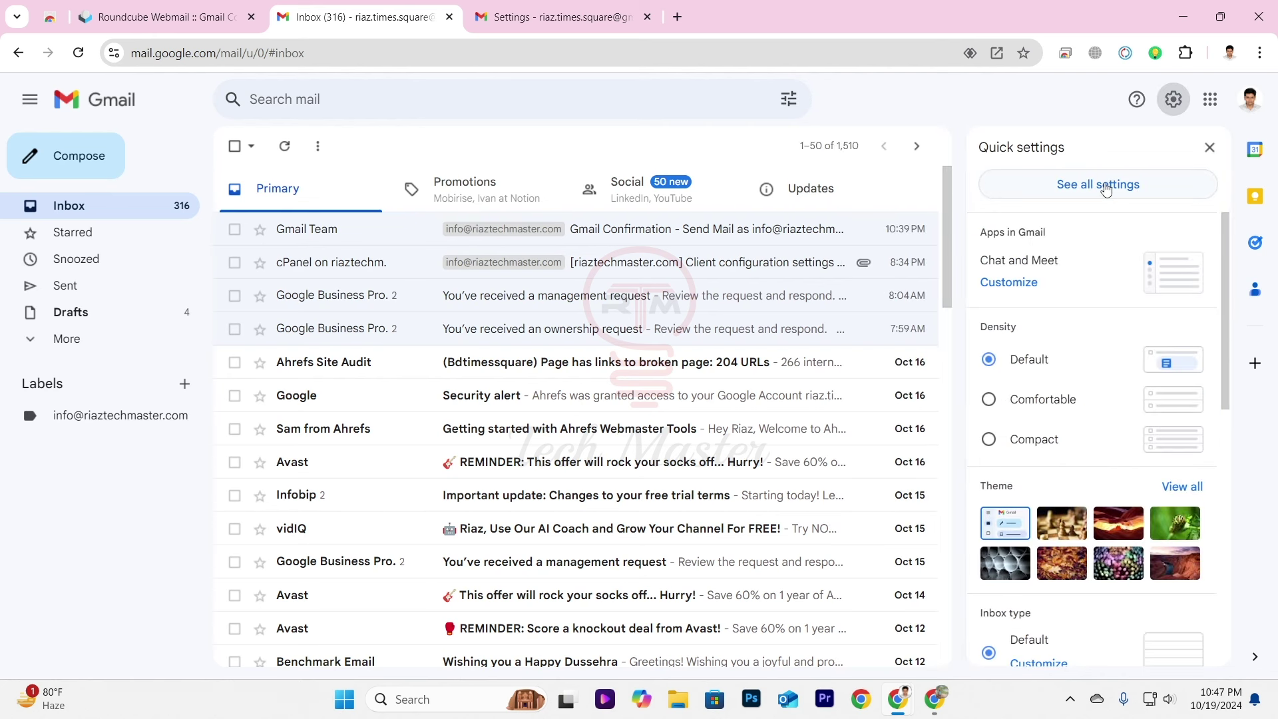
click(1106, 188)
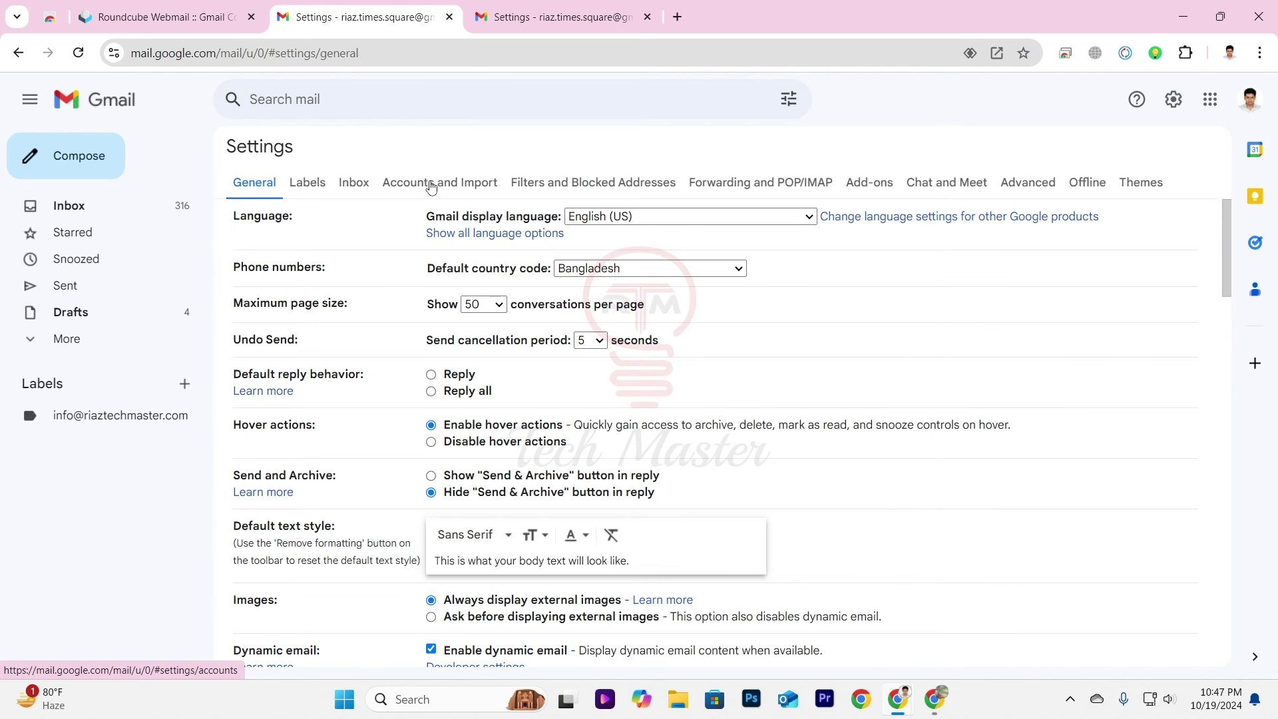
click(430, 187)
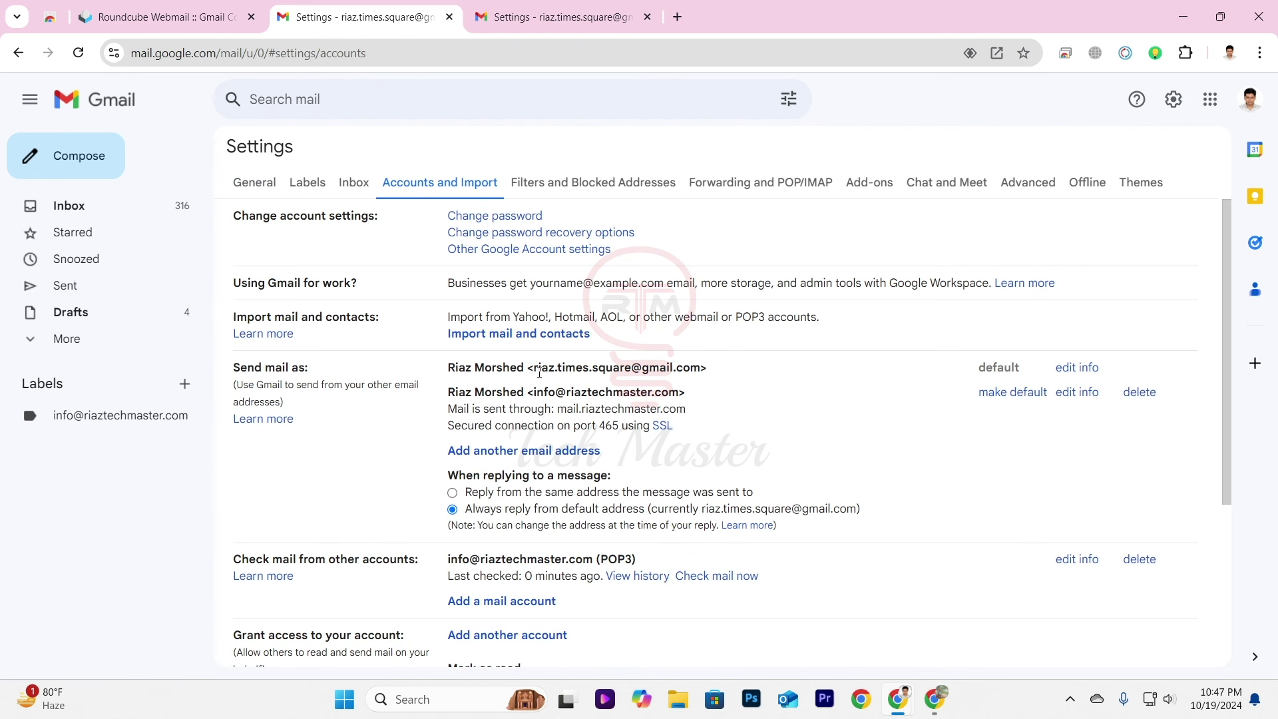
drag(543, 368, 699, 373)
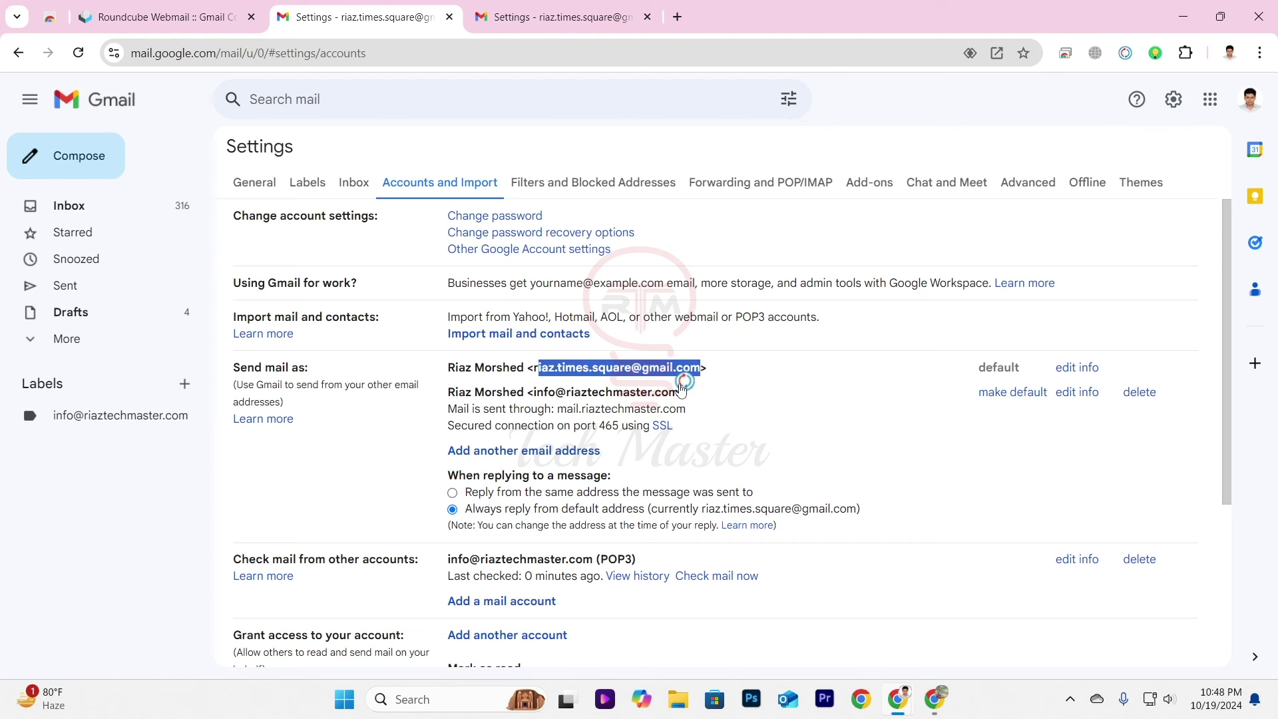
click(539, 396)
drag(532, 392, 683, 393)
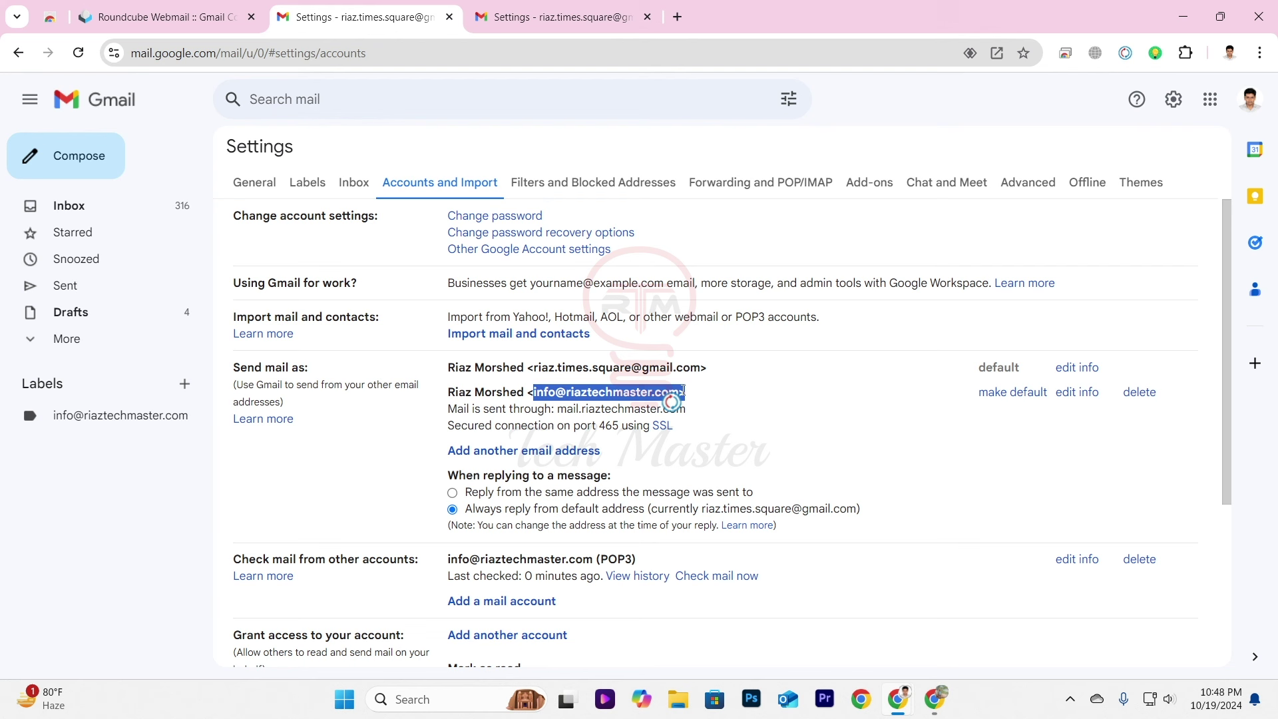
click(1022, 401)
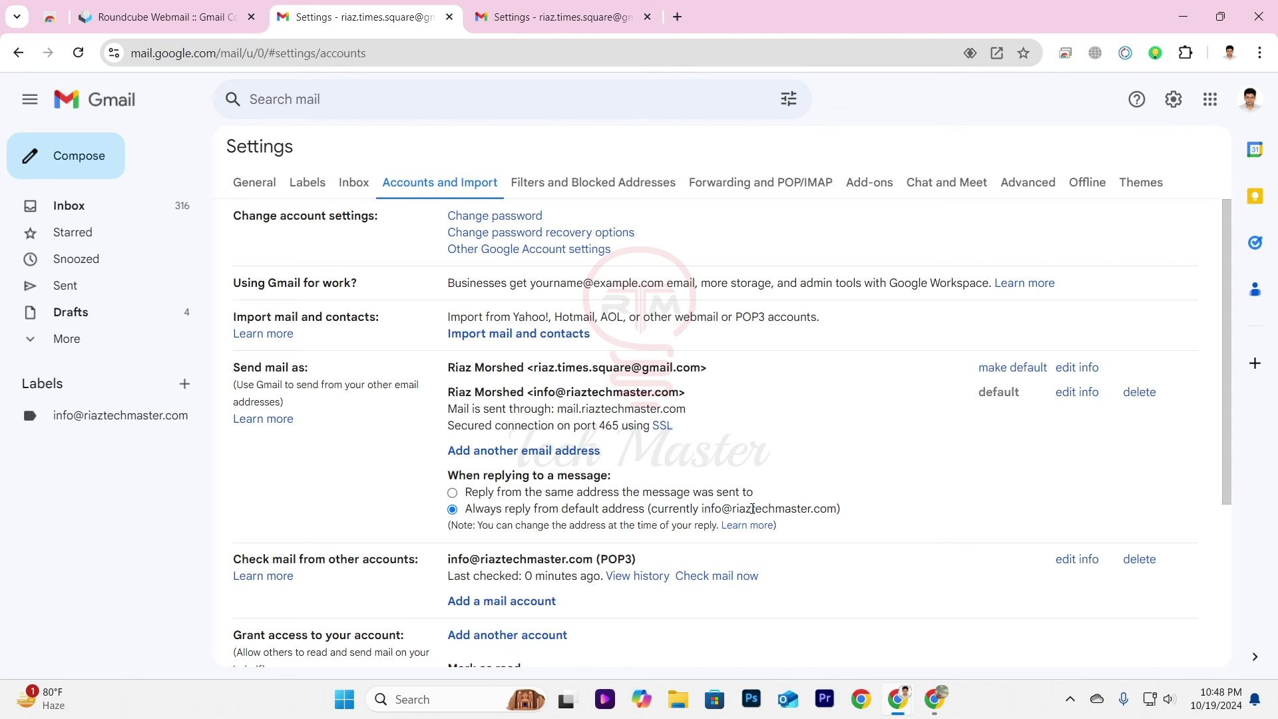
drag(854, 513, 464, 510)
click(509, 510)
Compose and send a 'test email' message to another Gmail account.
click(86, 213)
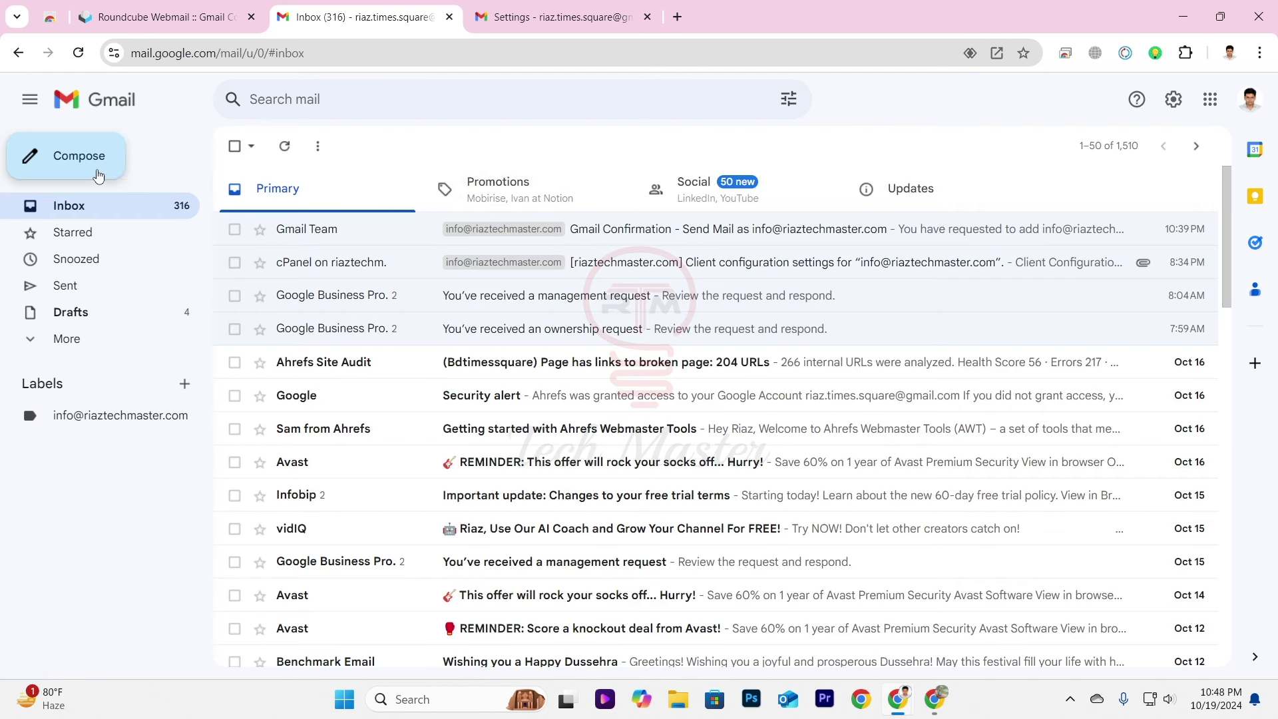
click(62, 165)
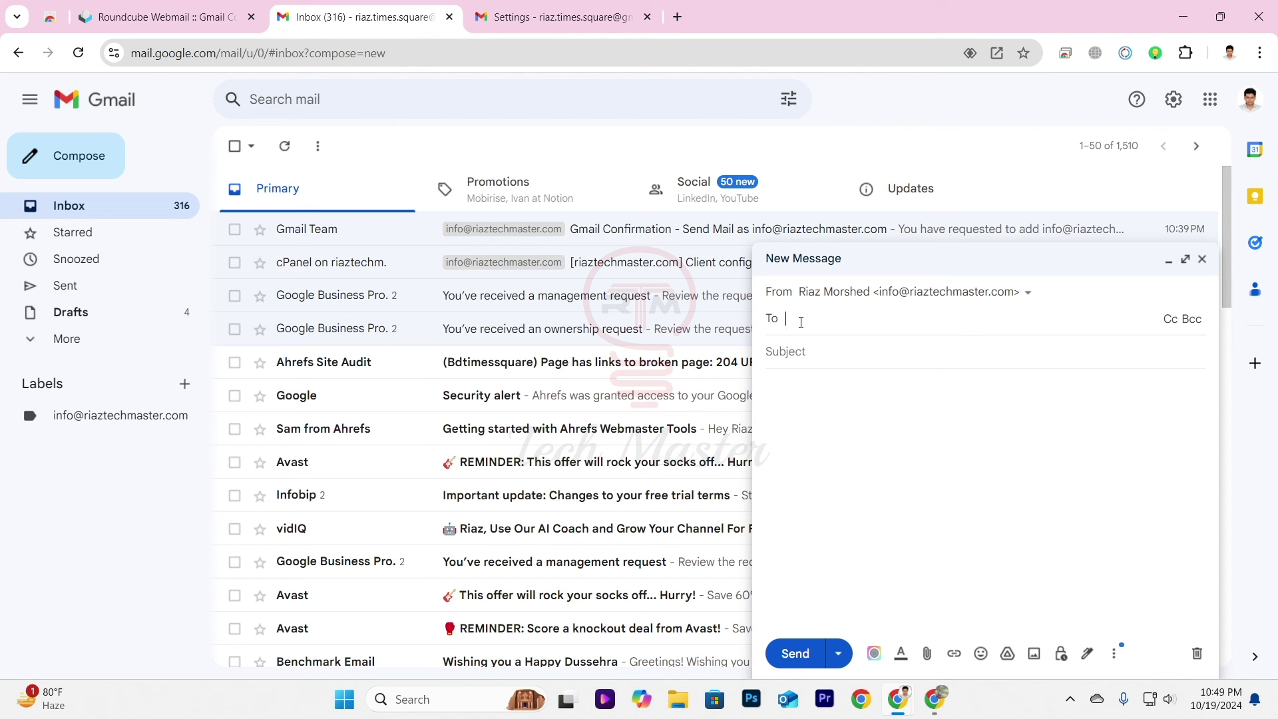
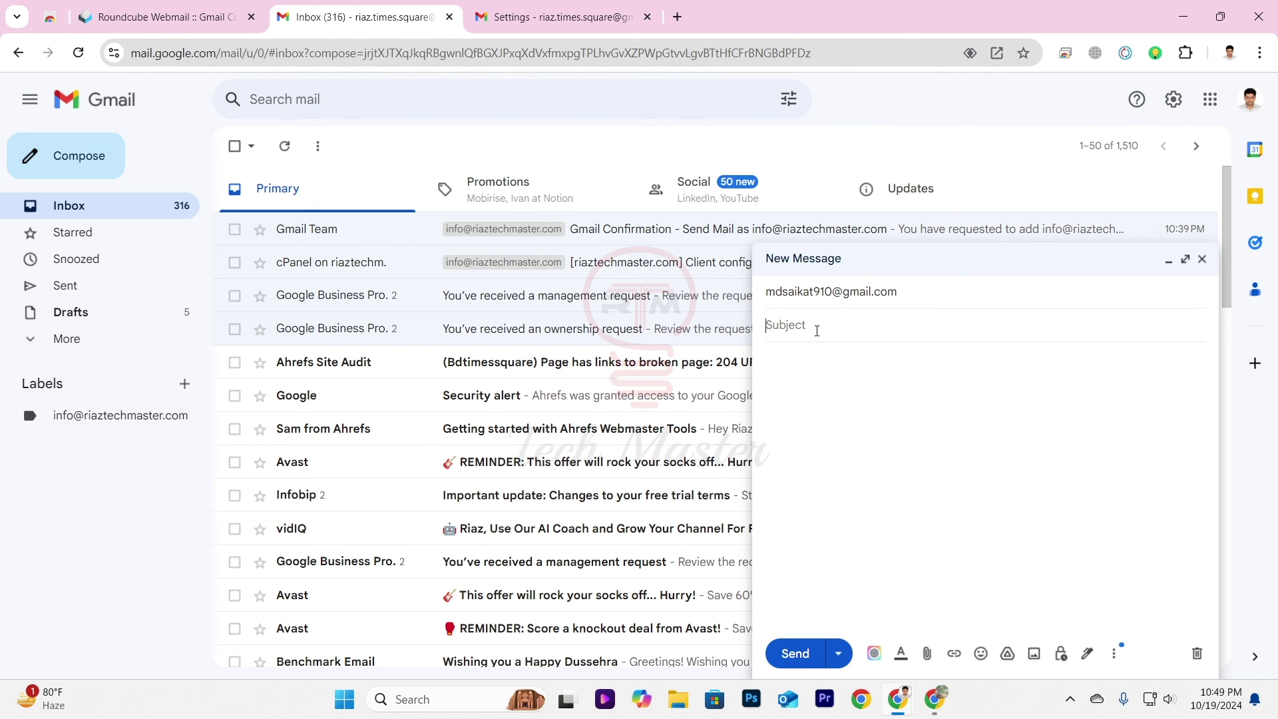
text(test email)
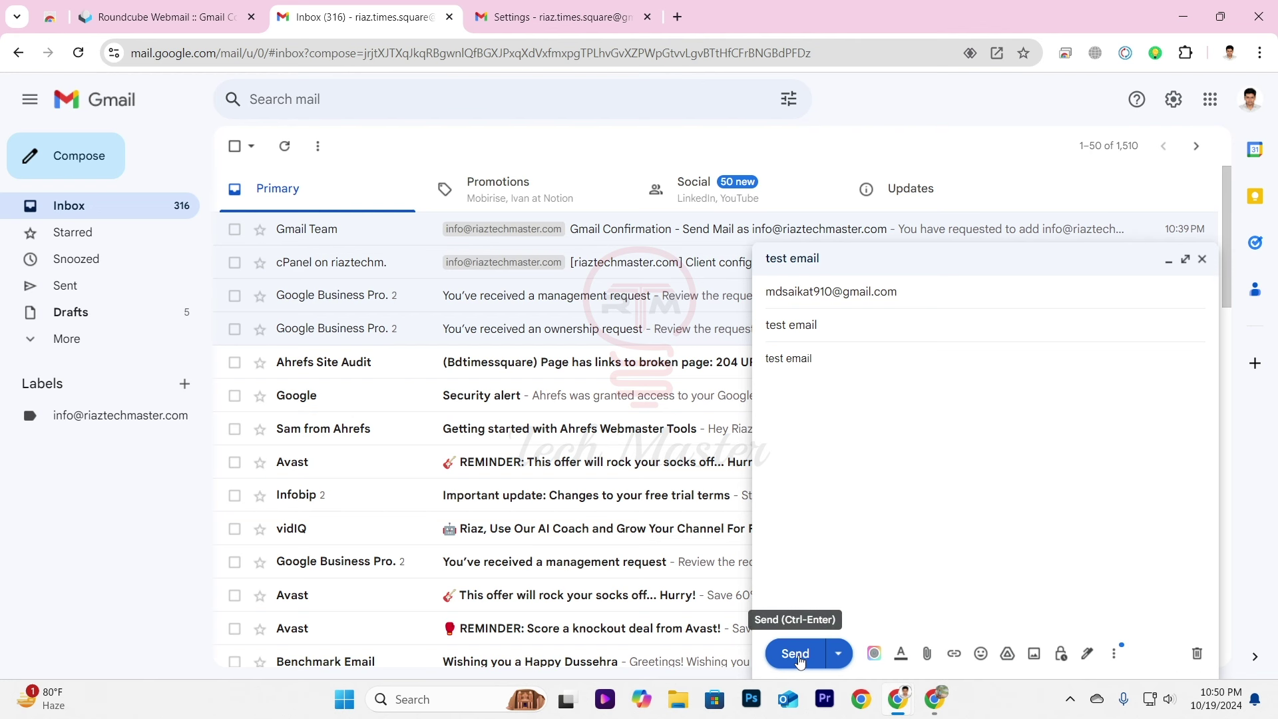
click(796, 655)
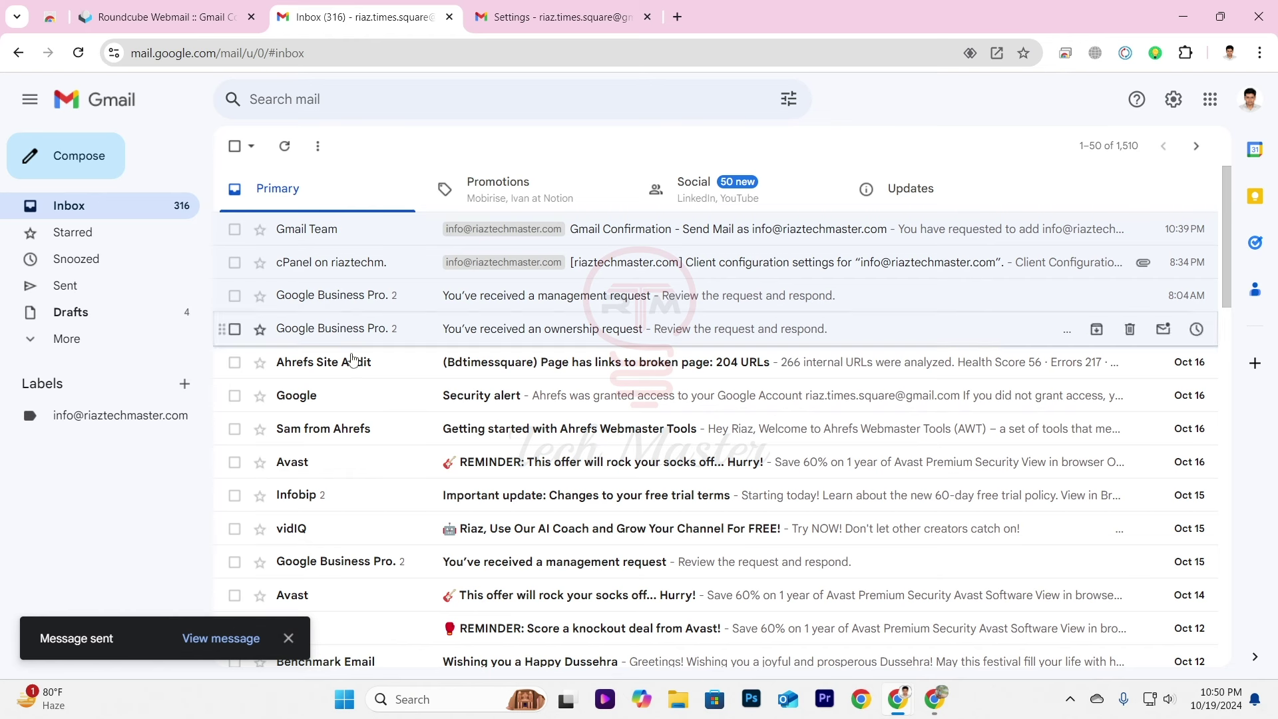
click(936, 699)
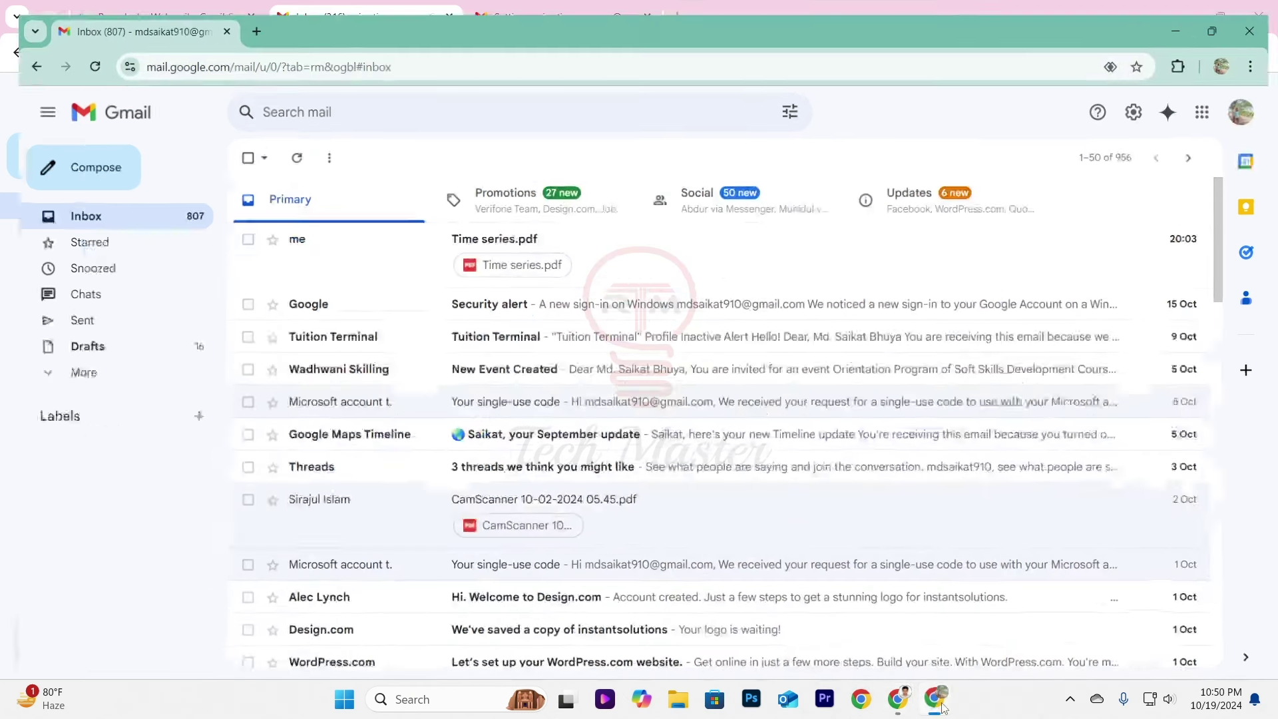
click(284, 146)
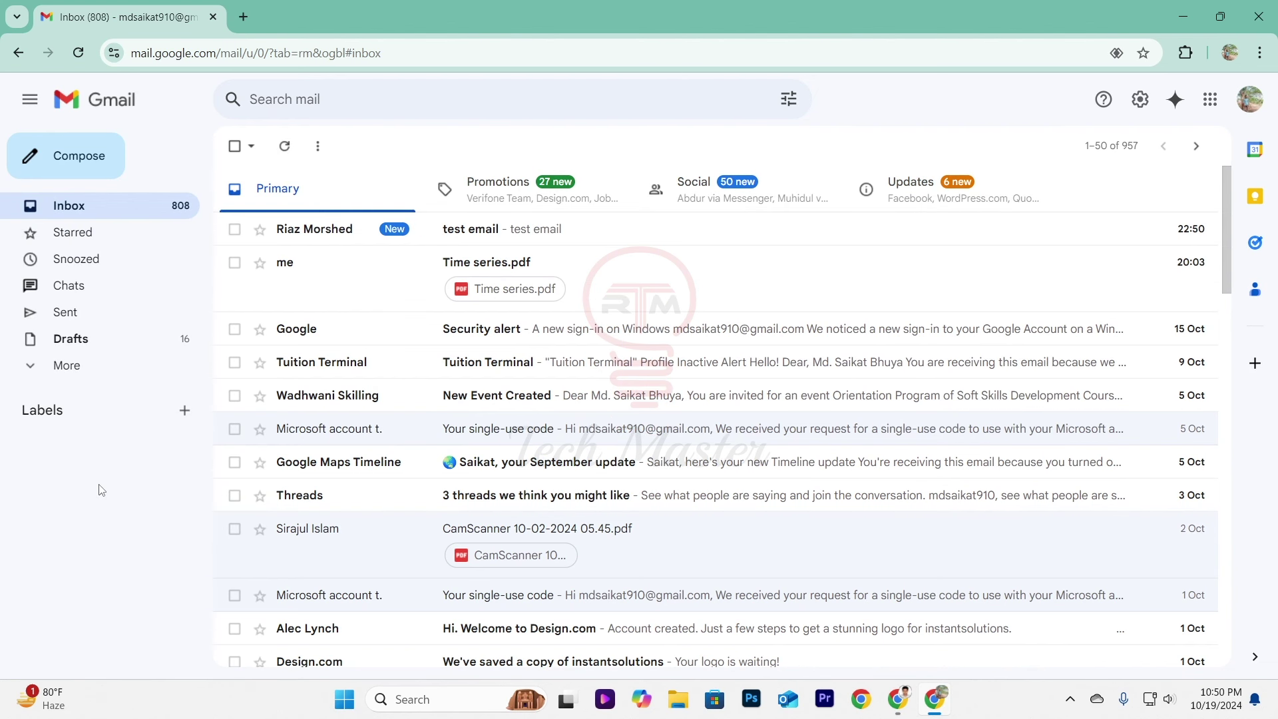
click(309, 230)
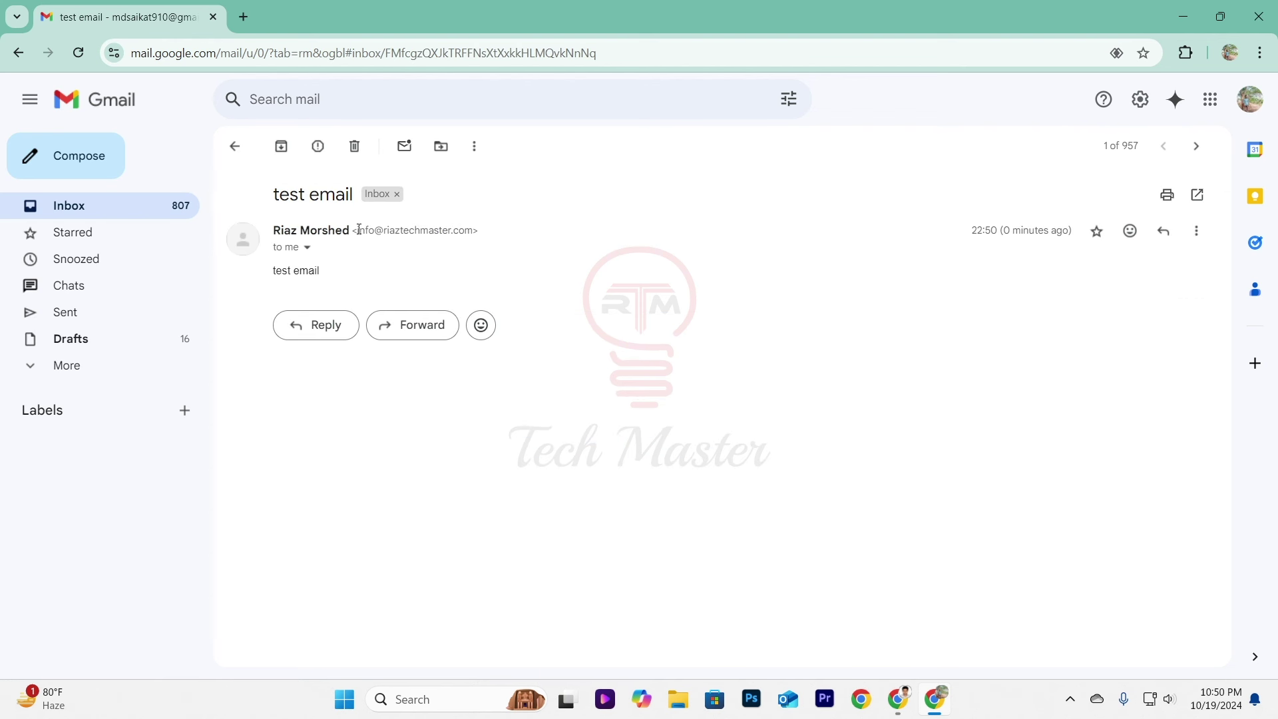
drag(359, 230, 463, 232)
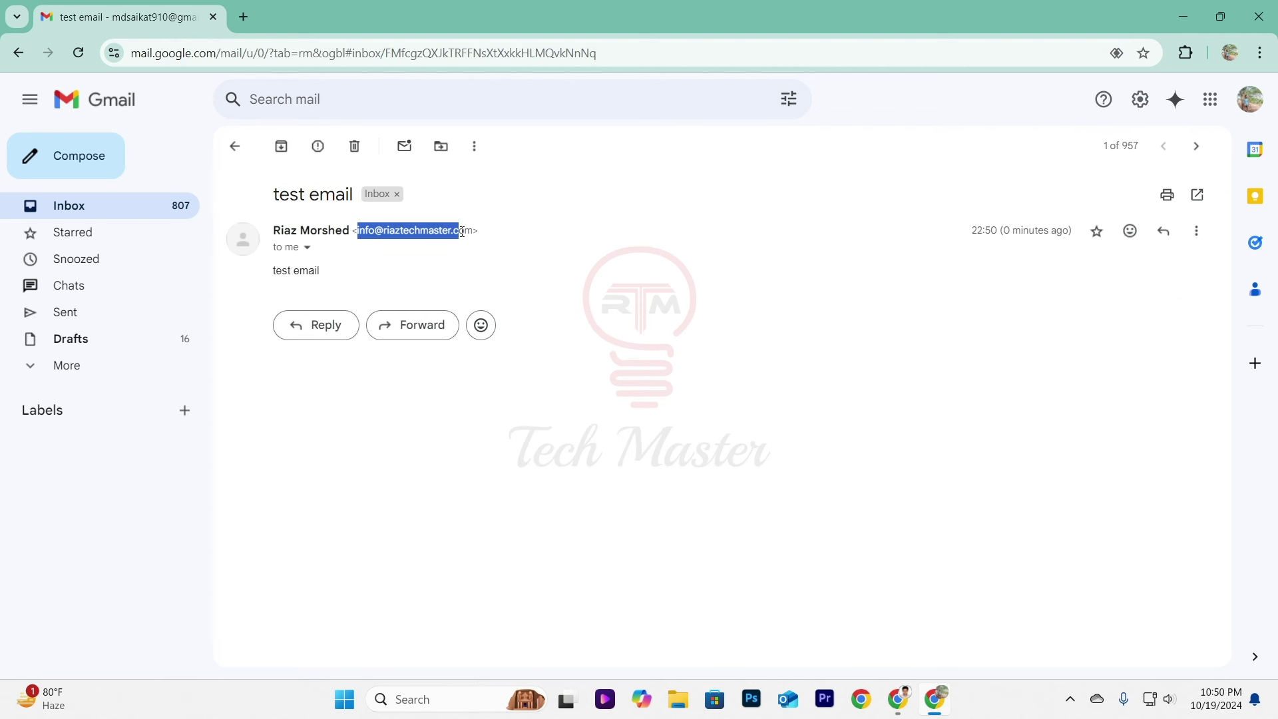
click(452, 276)
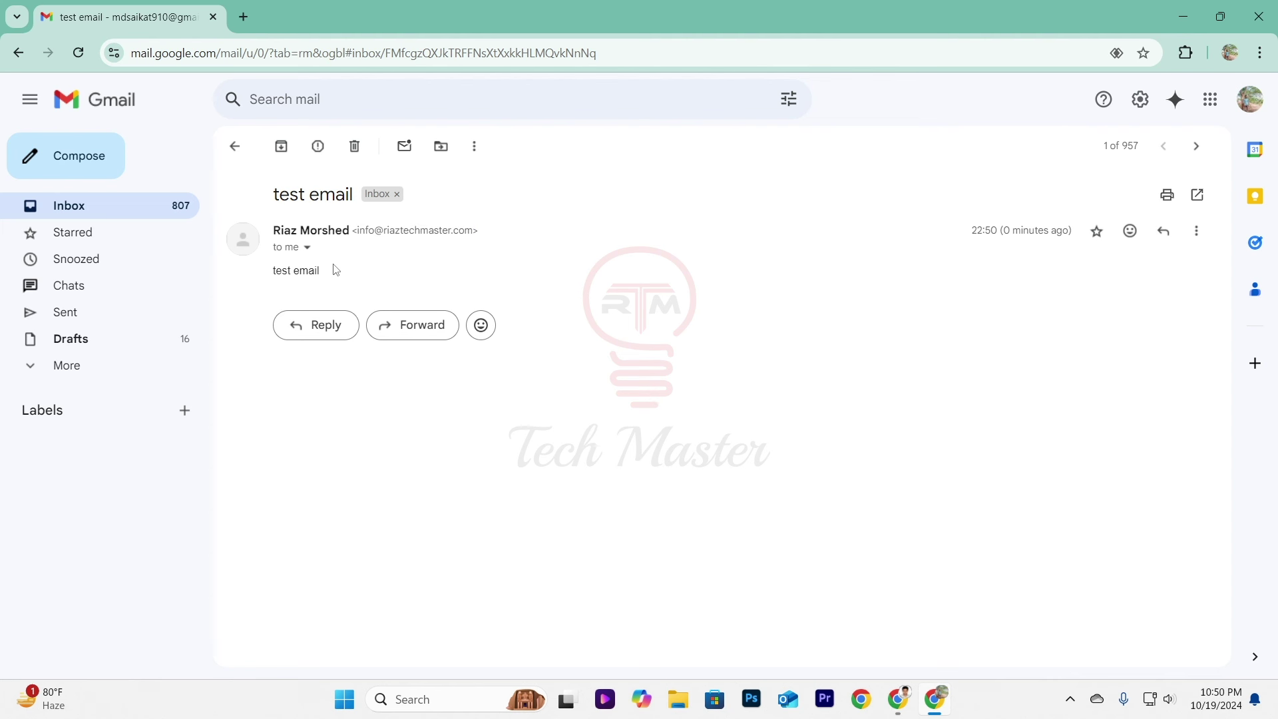
Reply 'ok' to the test email, then minimize the recipient's window.
click(318, 337)
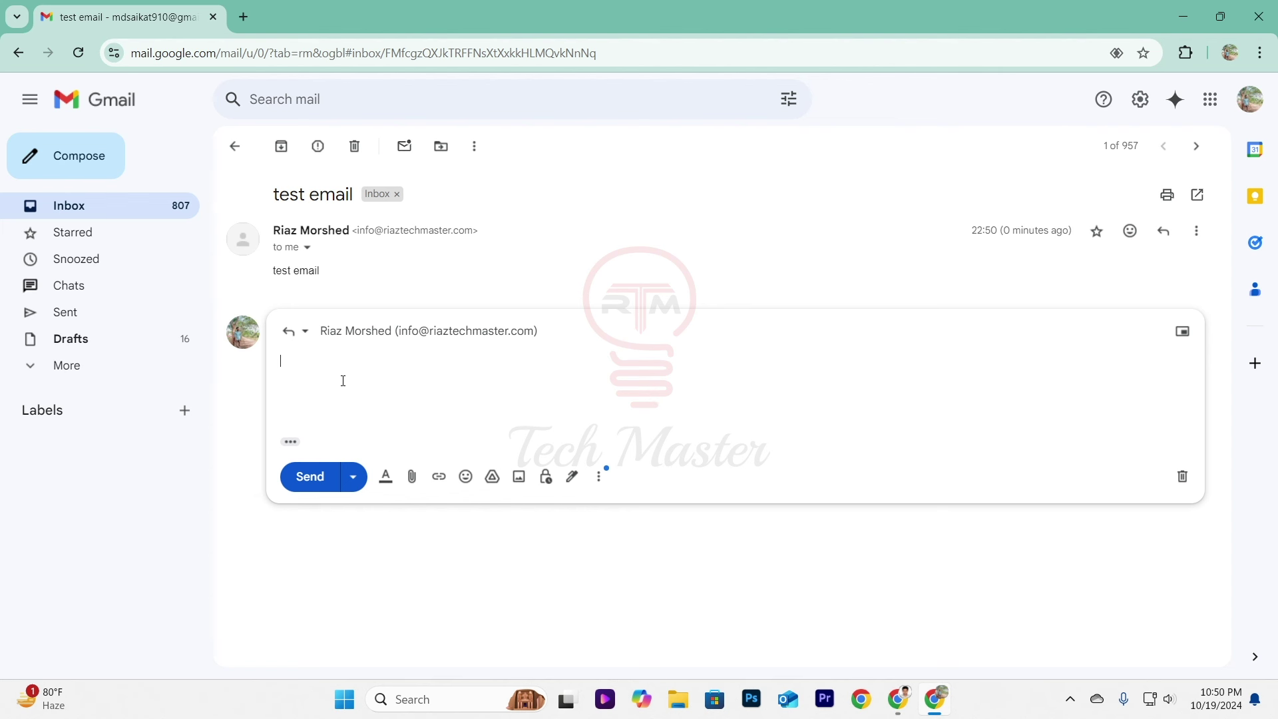
text(ok)
click(308, 477)
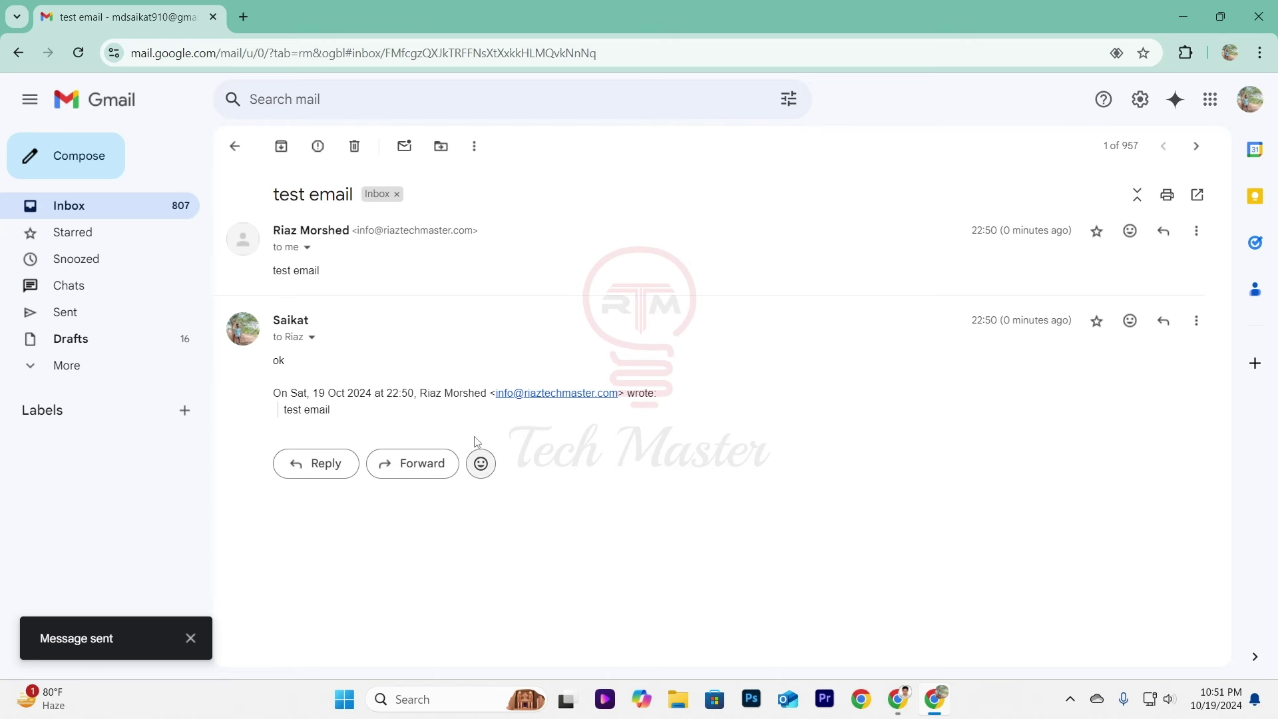
click(1183, 17)
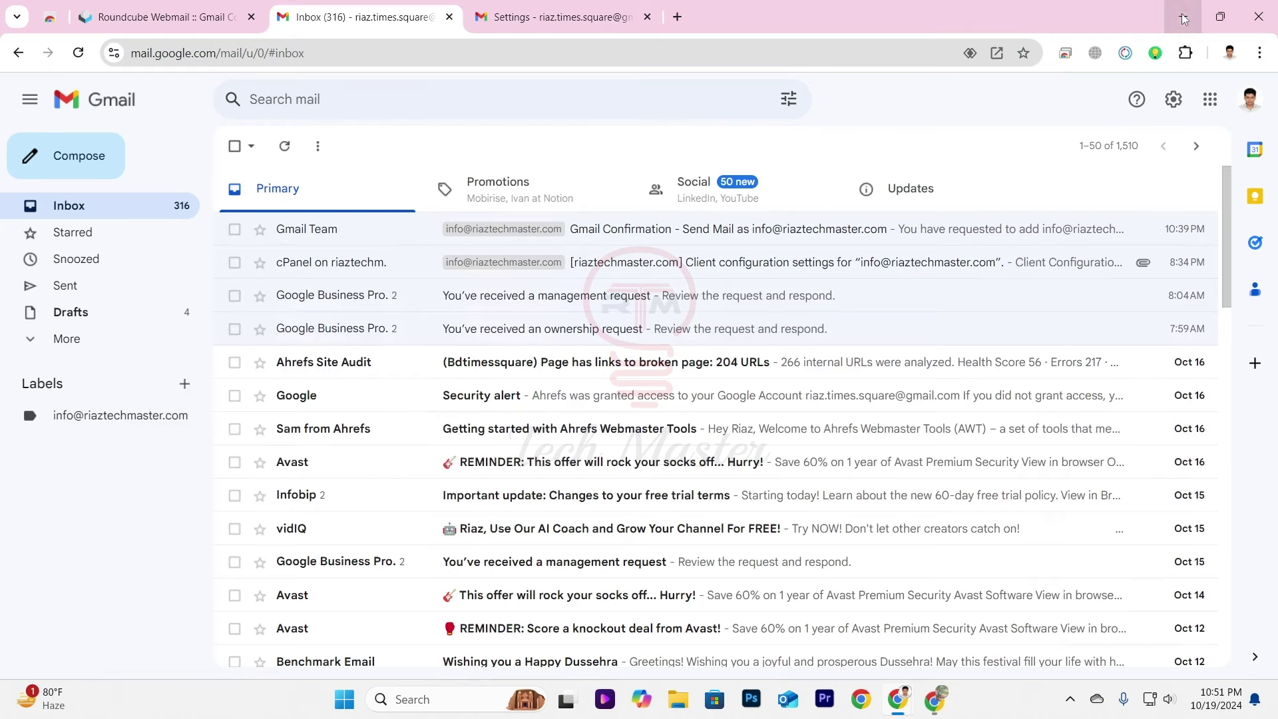
Refresh the inbox and open the 'test email' thread holding the 'ok' reply.
click(285, 148)
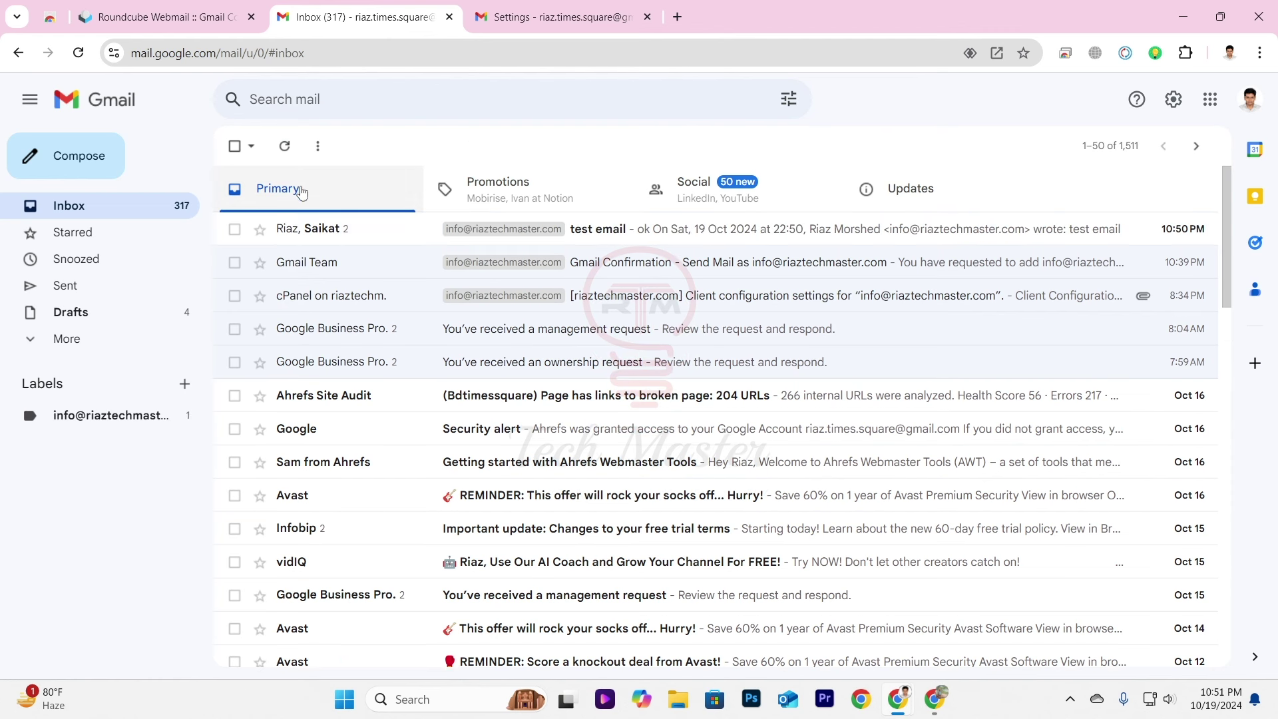
click(329, 233)
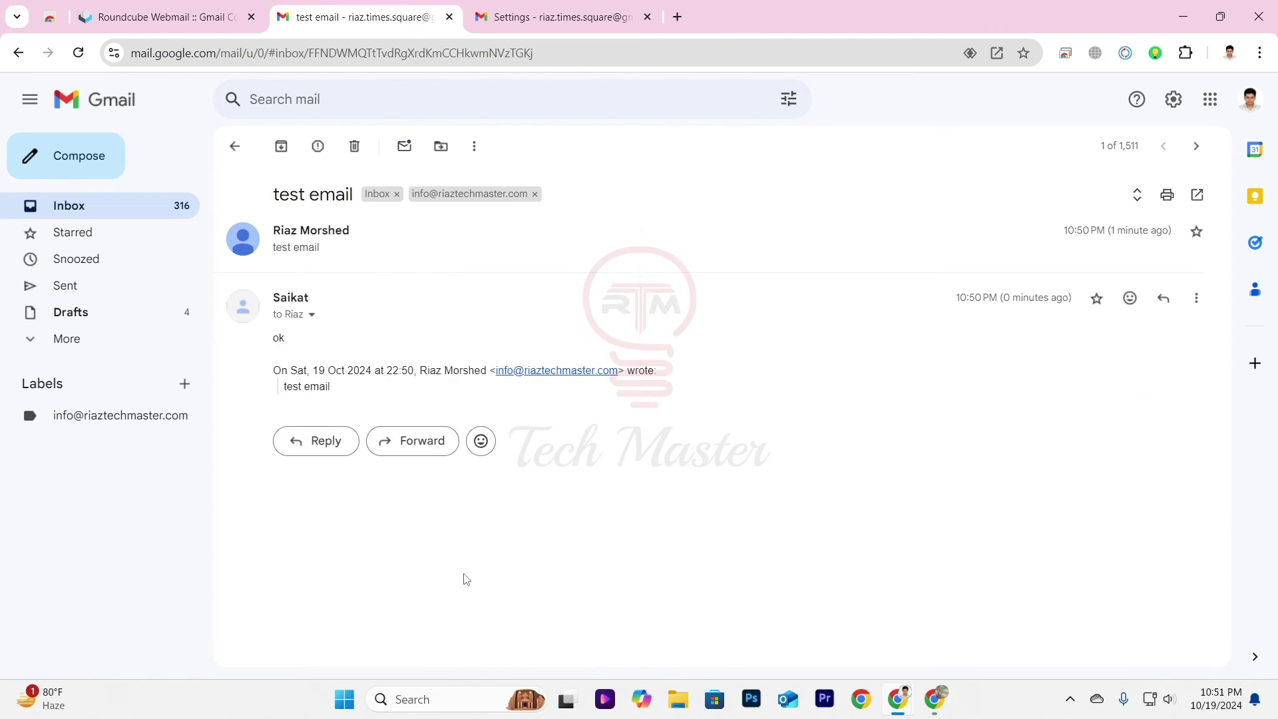